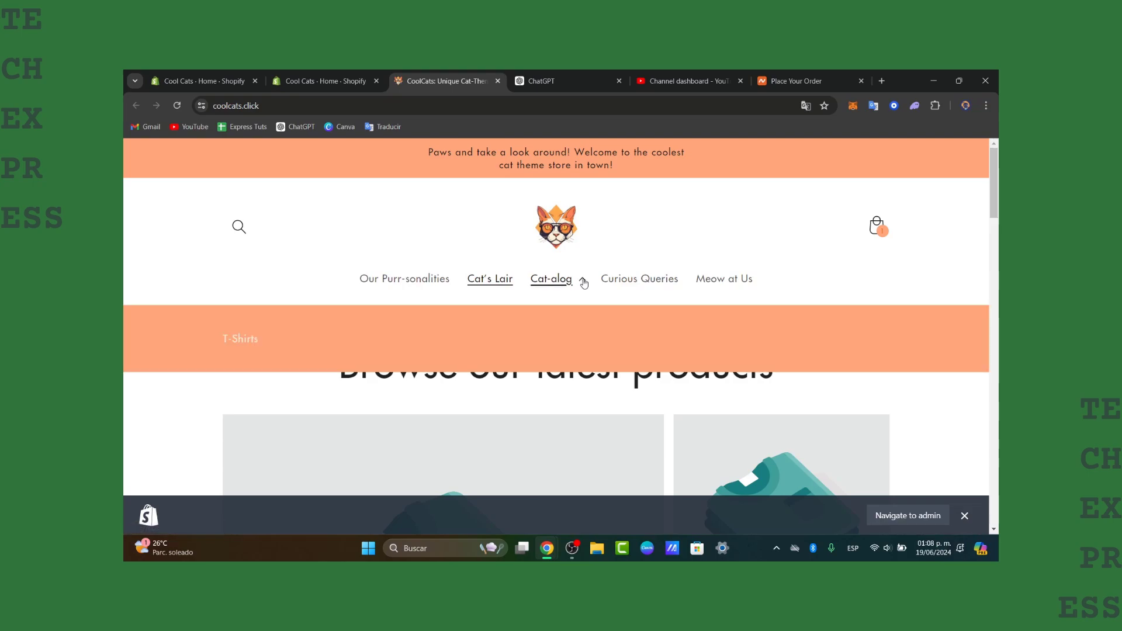
Step: Check the Cat-alog dropdown on the storefront, dismiss the admin bar, and switch to the Shopify admin home
{"action": "left_click", "coordinate": [584, 283]}
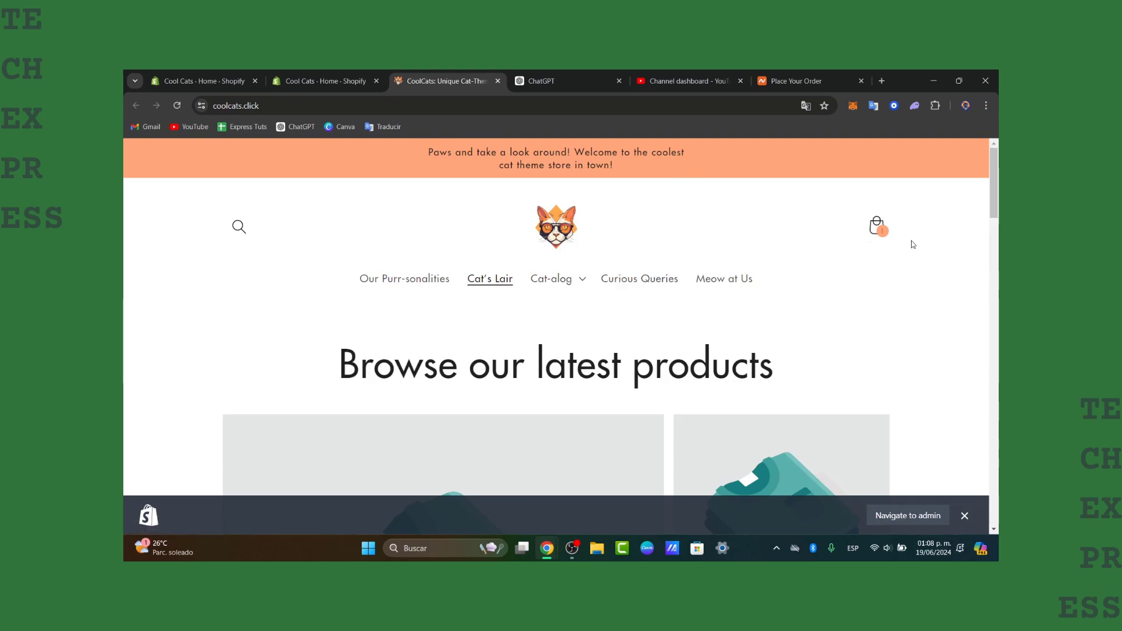
{"action": "scroll", "coordinate": [929, 275], "scroll_direction": "down", "scroll_amount": 1}
{"action": "scroll", "coordinate": [944, 303], "scroll_direction": "up", "scroll_amount": 1}
{"action": "left_click", "coordinate": [964, 515]}
{"action": "left_click", "coordinate": [286, 80]}
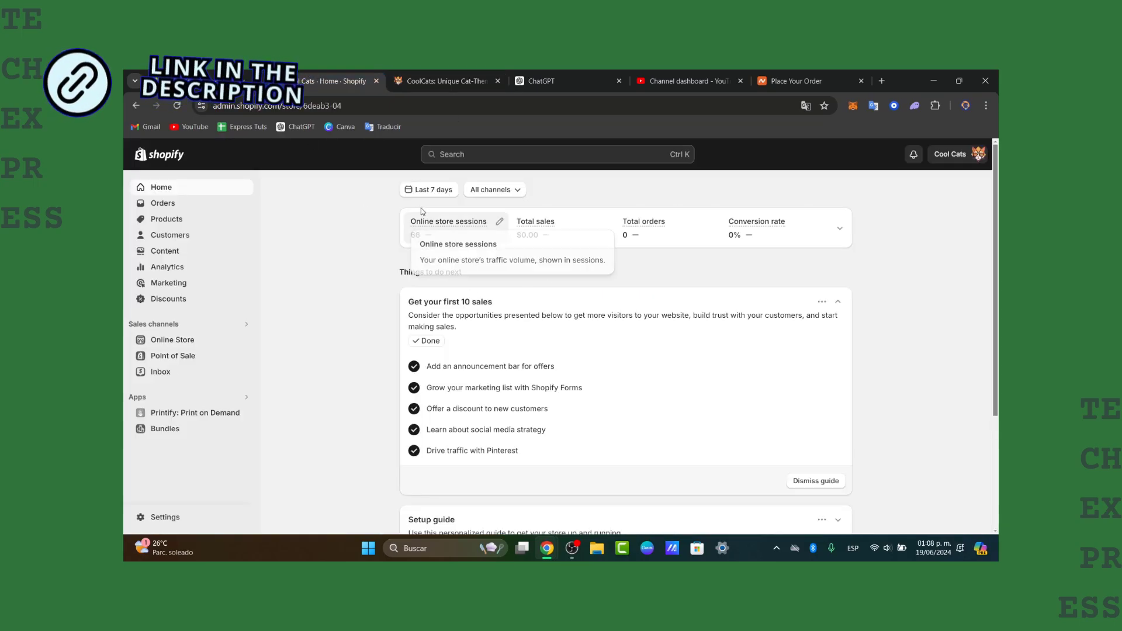
{"action": "left_click", "coordinate": [839, 228]}
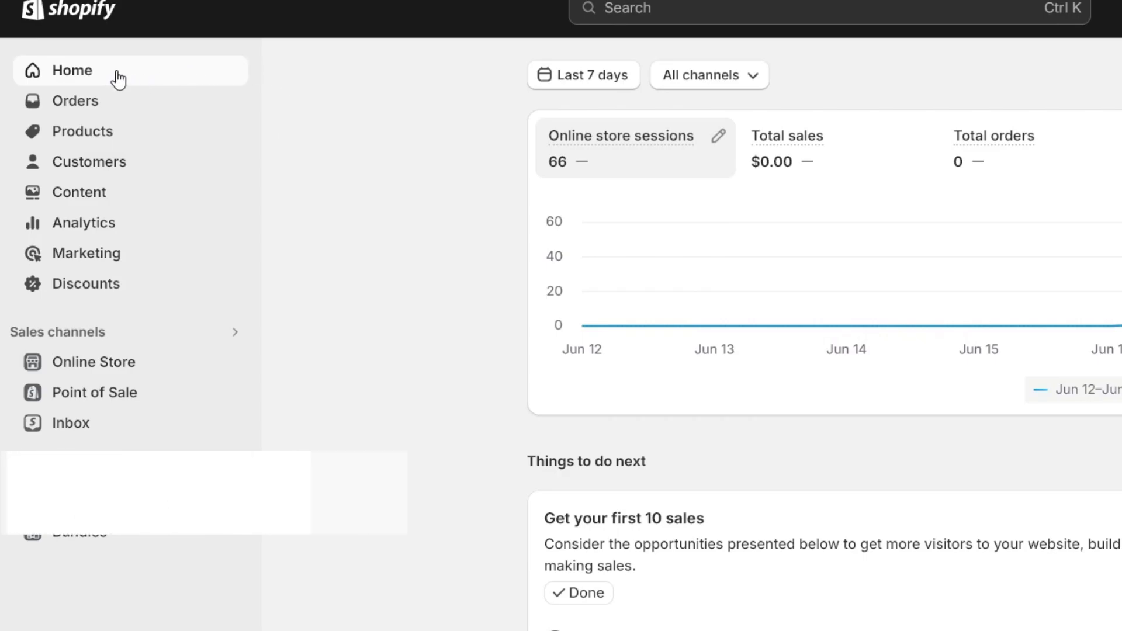
Step: Create a new navigation menu for the online store titled "Sidebar menu", with the handle sidebar-menu
{"action": "left_click", "coordinate": [125, 371]}
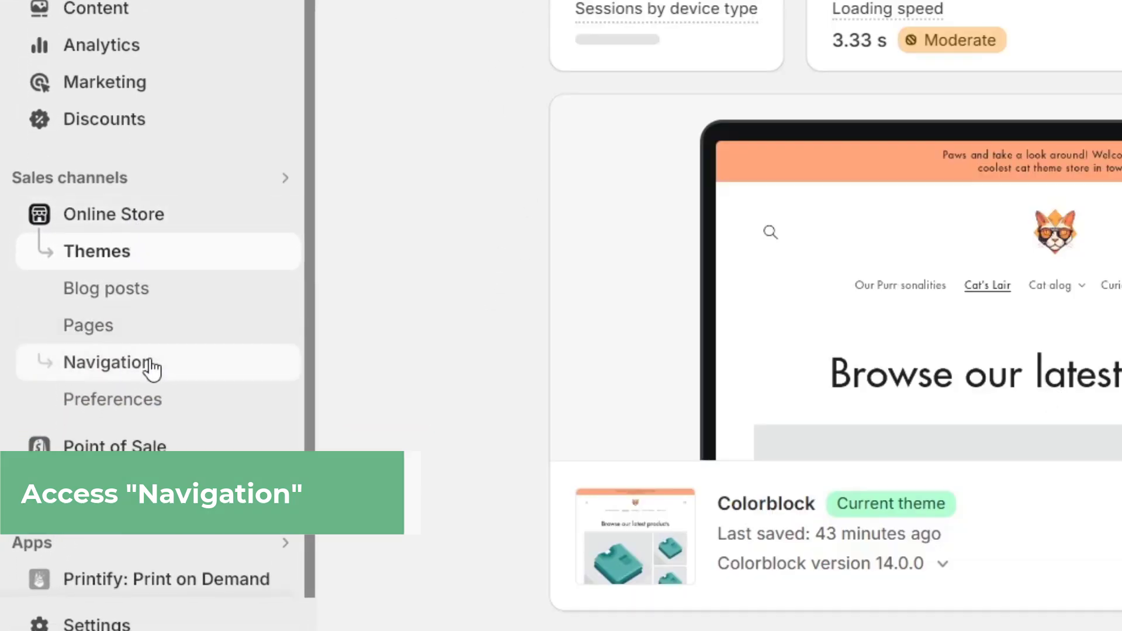
{"action": "left_click", "coordinate": [151, 365]}
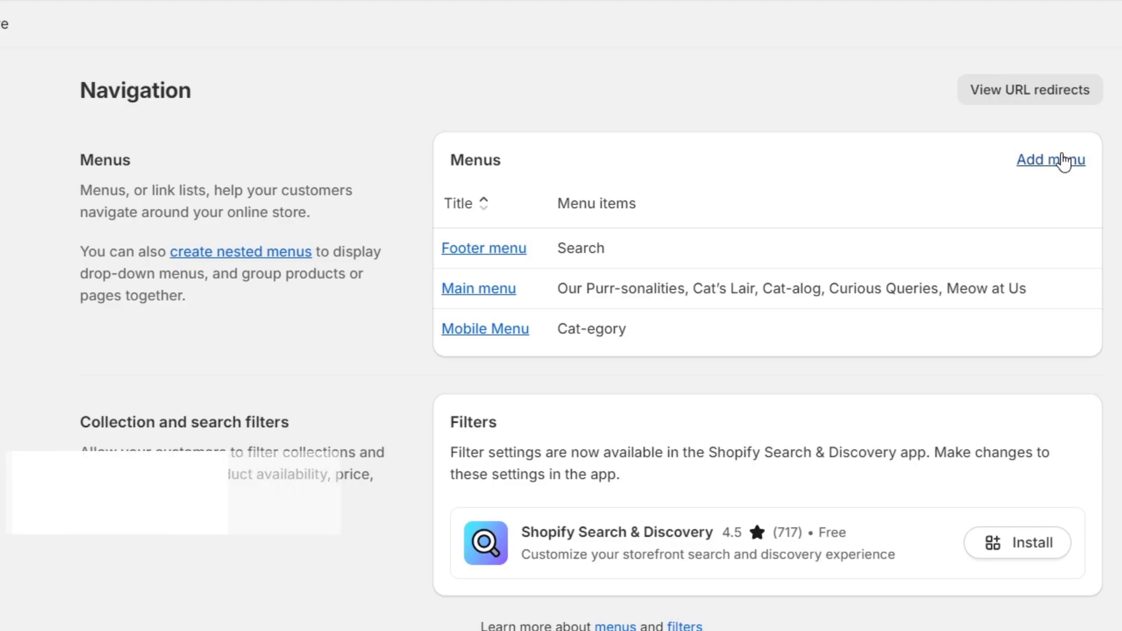
{"action": "left_click", "coordinate": [1062, 160]}
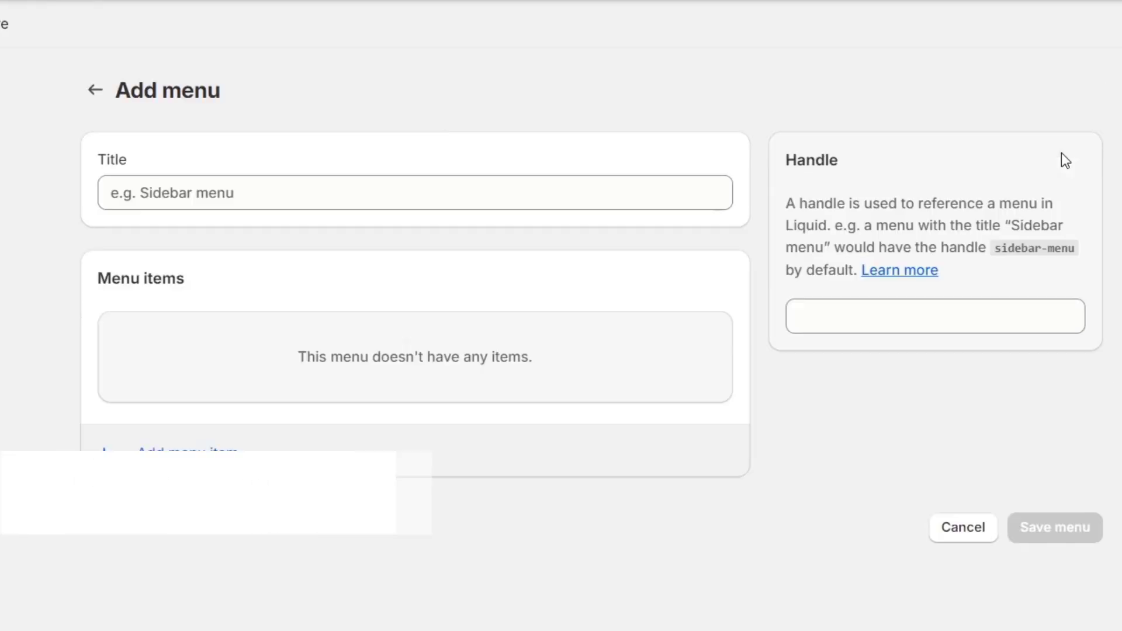
{"action": "left_click", "coordinate": [488, 185]}
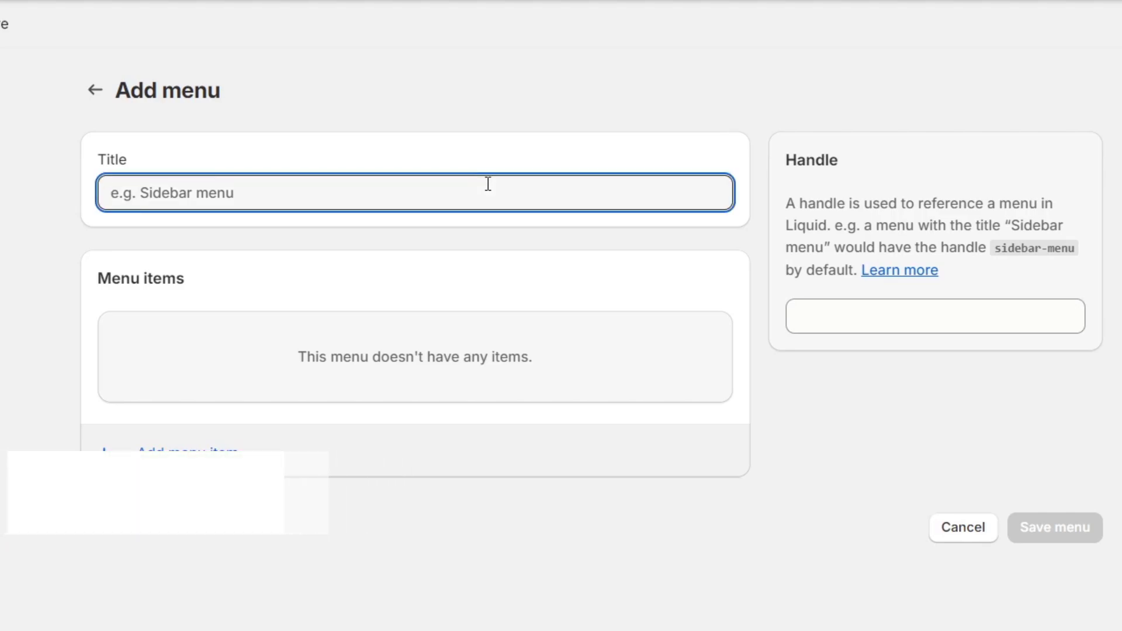
{"action": "type", "text": "Sidebar "}
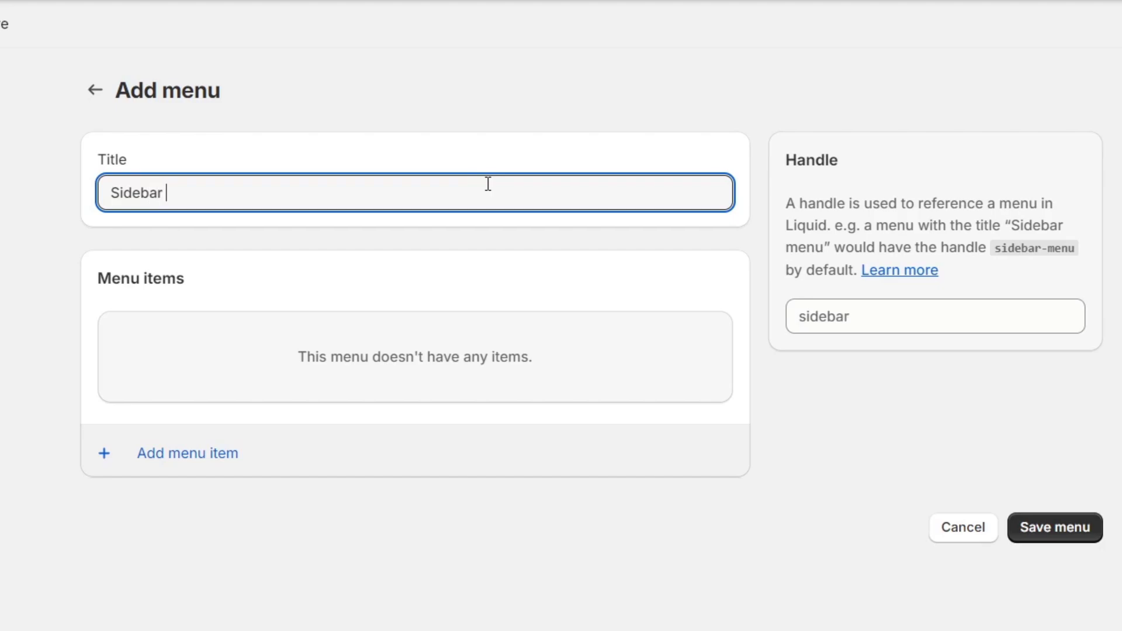
{"action": "type", "text": "menu"}
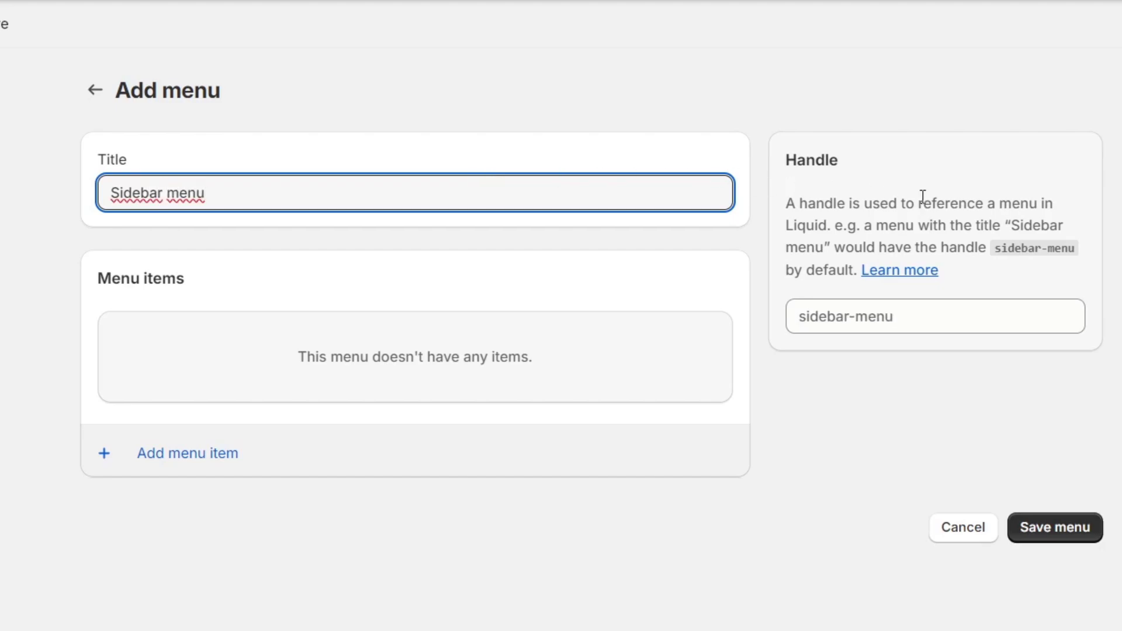
{"action": "left_click_drag", "start_coordinate": [919, 203], "coordinate": [1054, 226]}
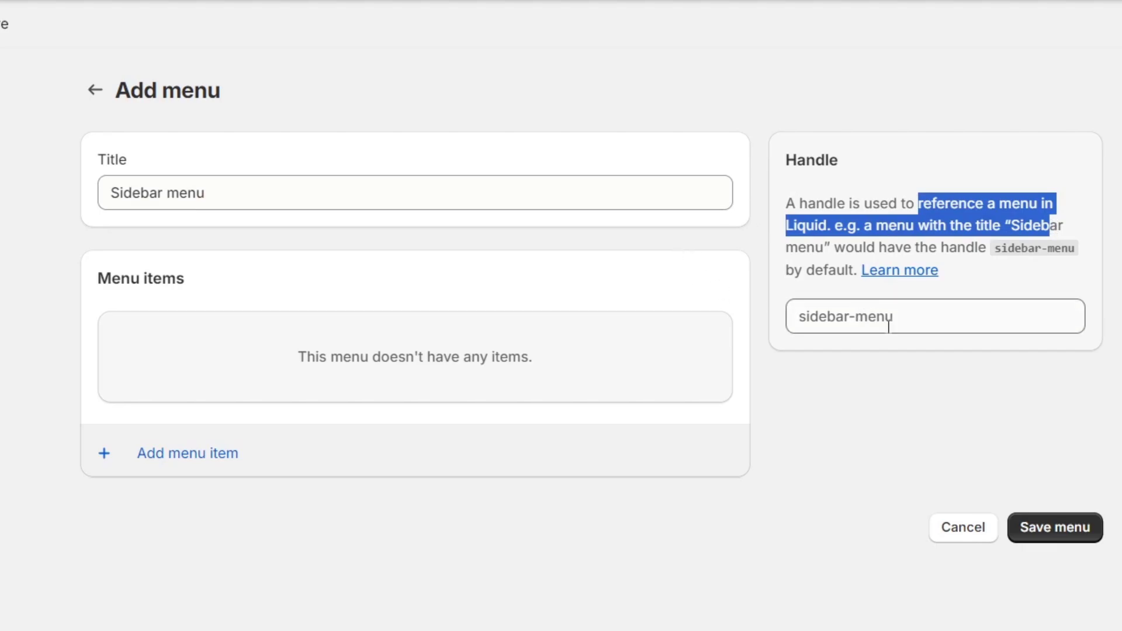
{"action": "left_click", "coordinate": [846, 328]}
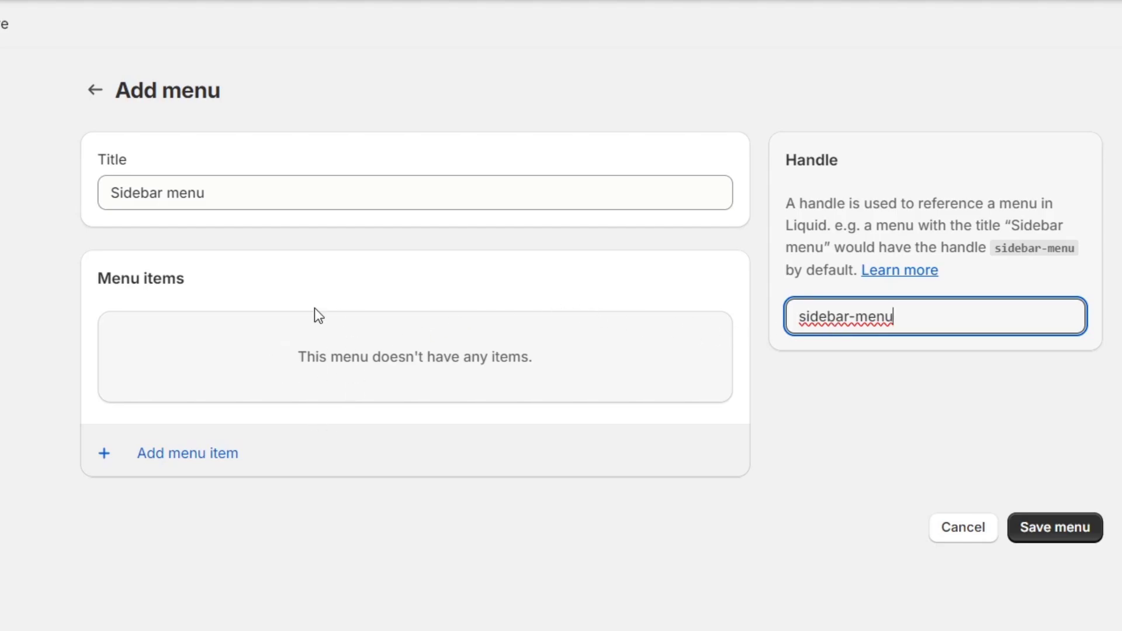
{"action": "left_click", "coordinate": [336, 229]}
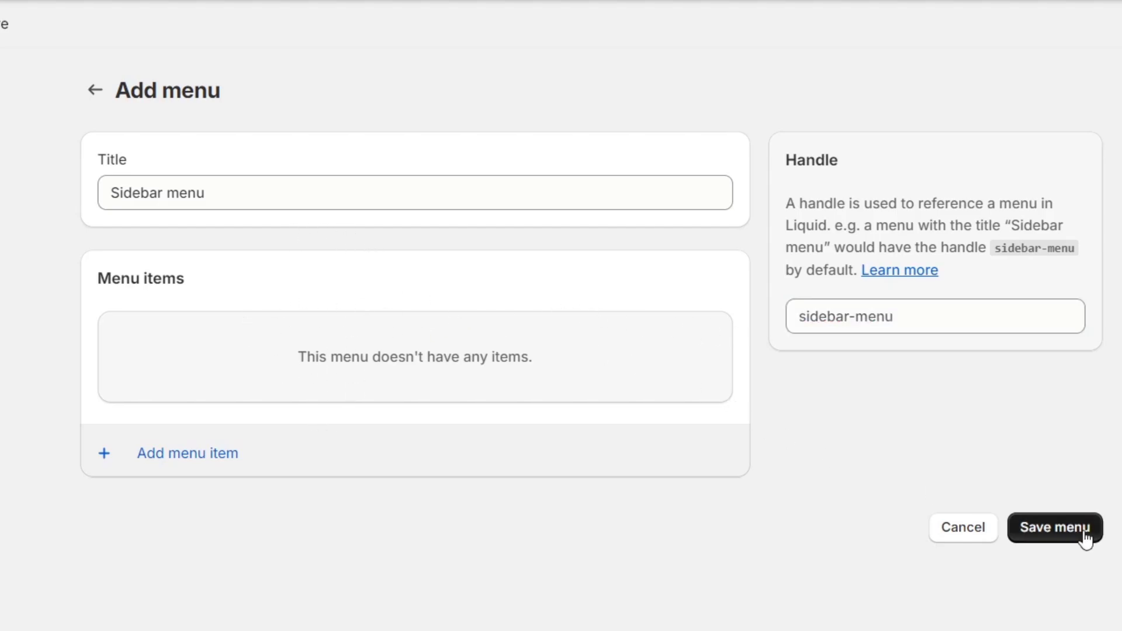
Step: Add a menu item named "Shop all" that links to All collections
{"action": "left_click", "coordinate": [214, 455]}
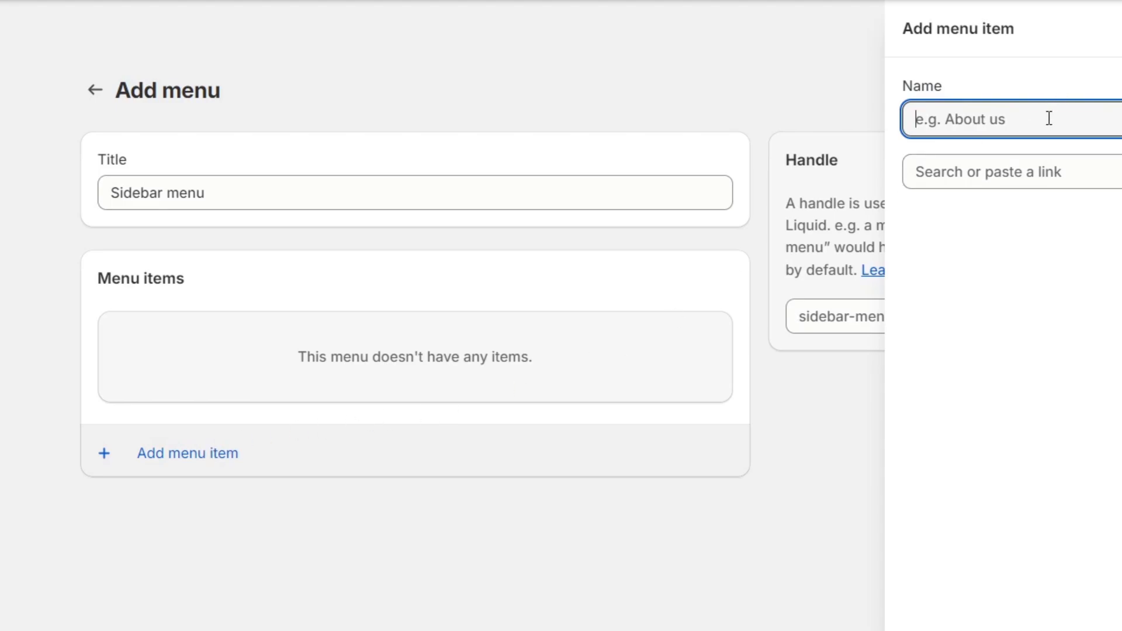
{"action": "type", "text": "Shop all"}
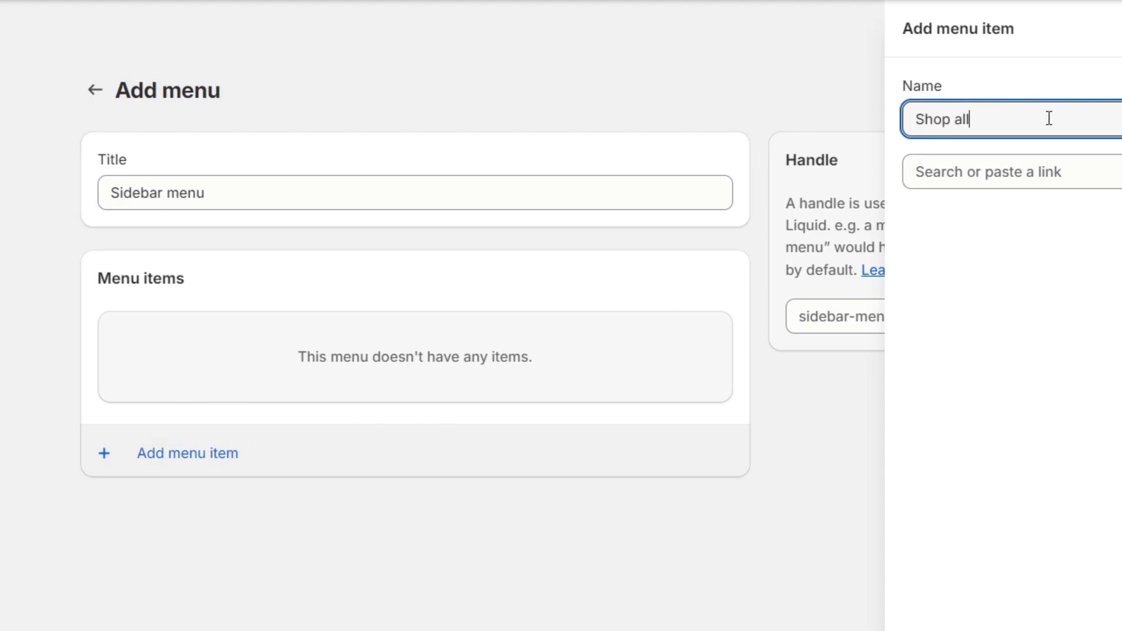
{"action": "left_click", "coordinate": [1058, 171]}
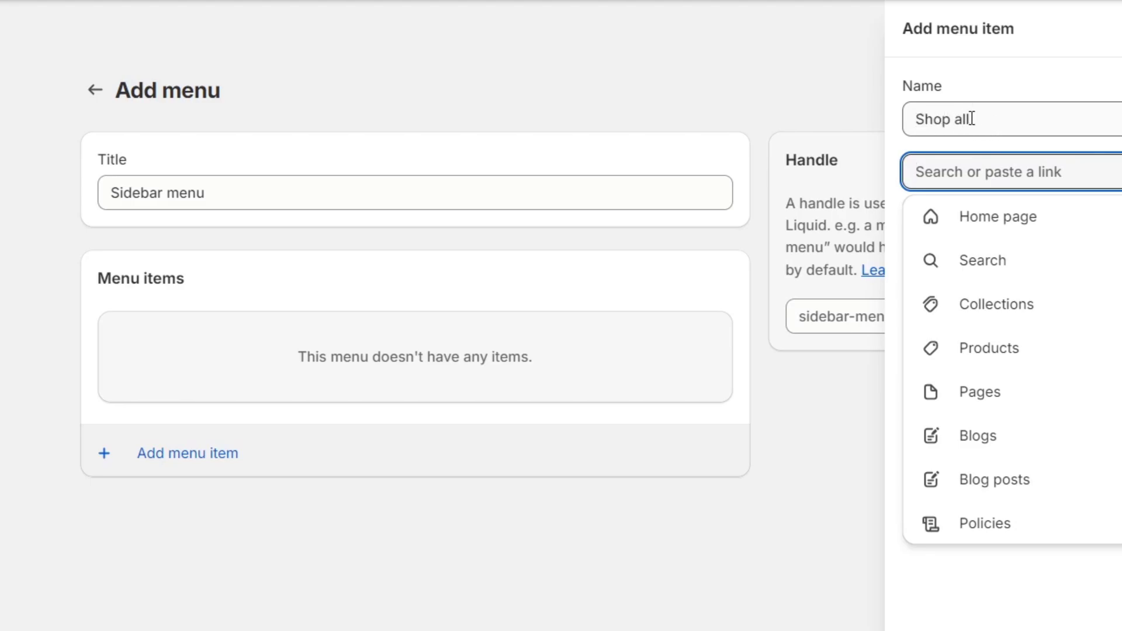
{"action": "left_click", "coordinate": [1021, 299]}
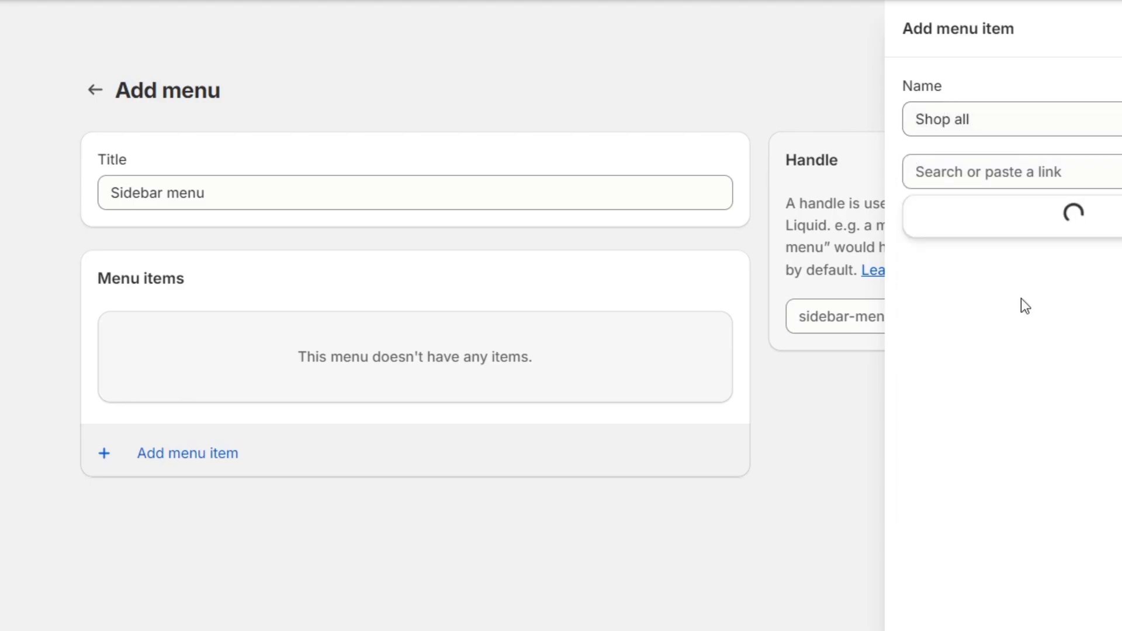
{"action": "left_click", "coordinate": [1017, 260]}
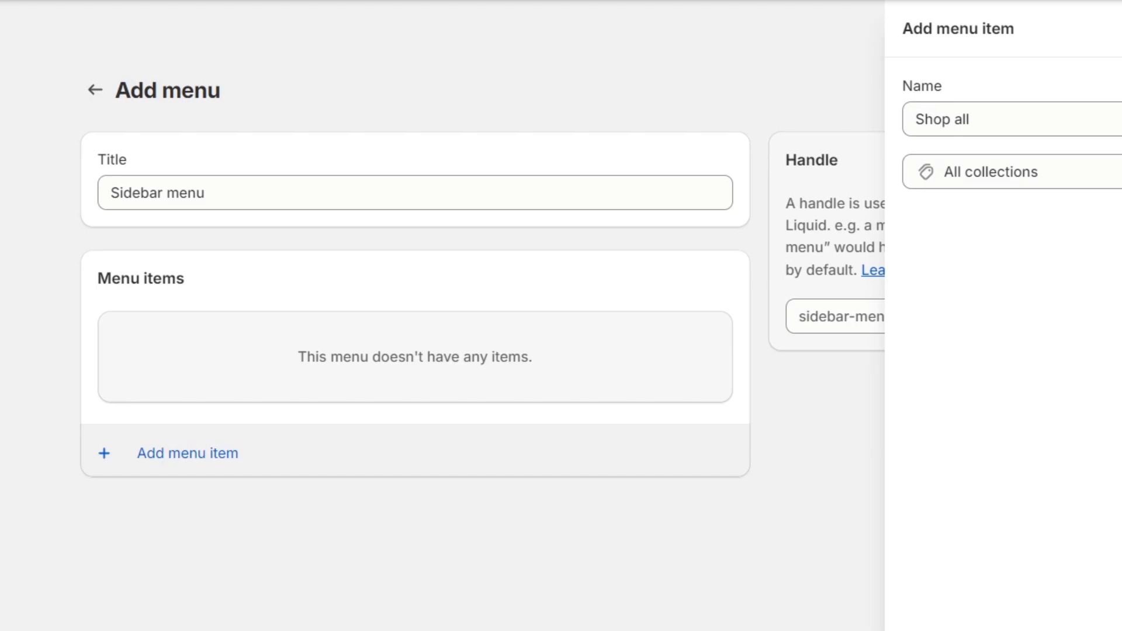
{"action": "left_click", "coordinate": [936, 630]}
Step: Add a menu item named "Home" that links to the Home page
{"action": "left_click", "coordinate": [175, 426]}
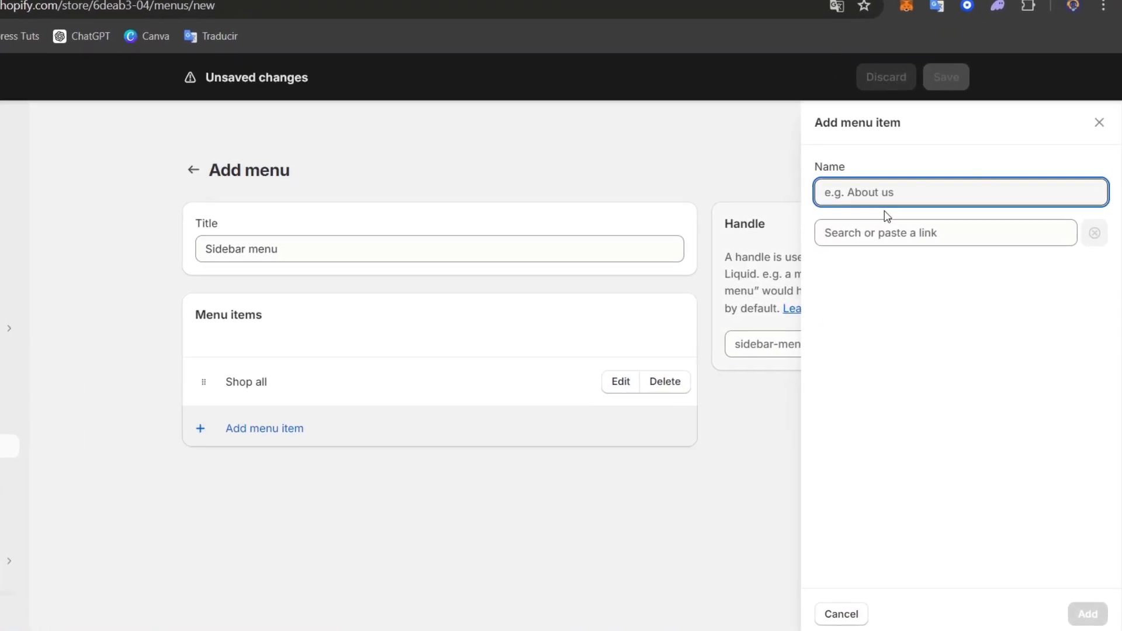
{"action": "type", "text": "Home"}
{"action": "left_click", "coordinate": [898, 240]}
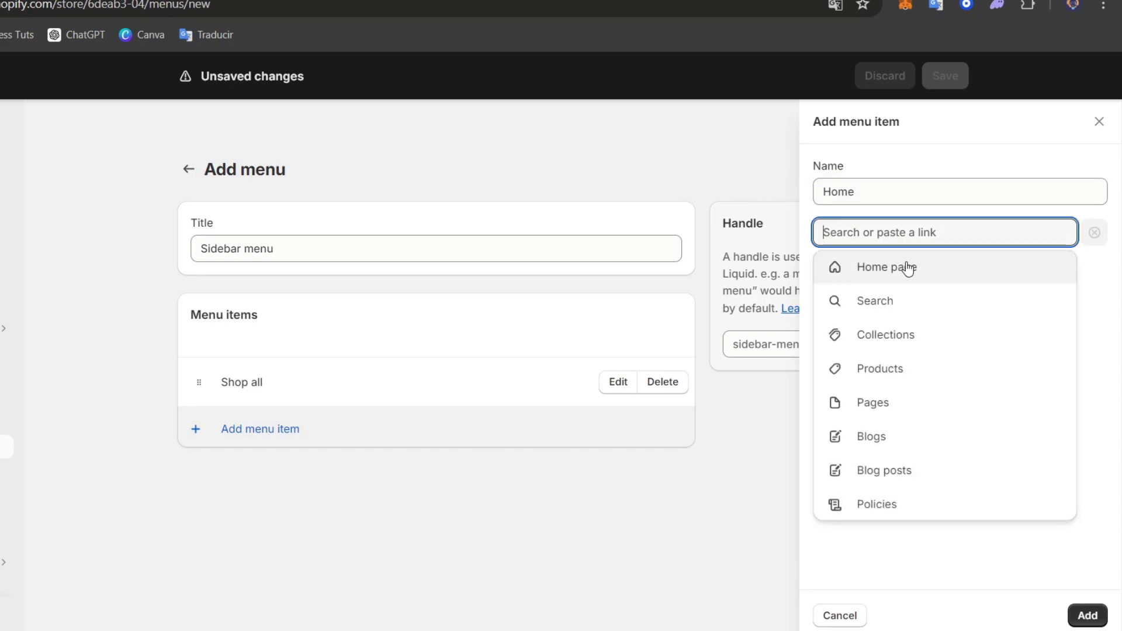
{"action": "left_click", "coordinate": [906, 266]}
{"action": "left_click", "coordinate": [1074, 610]}
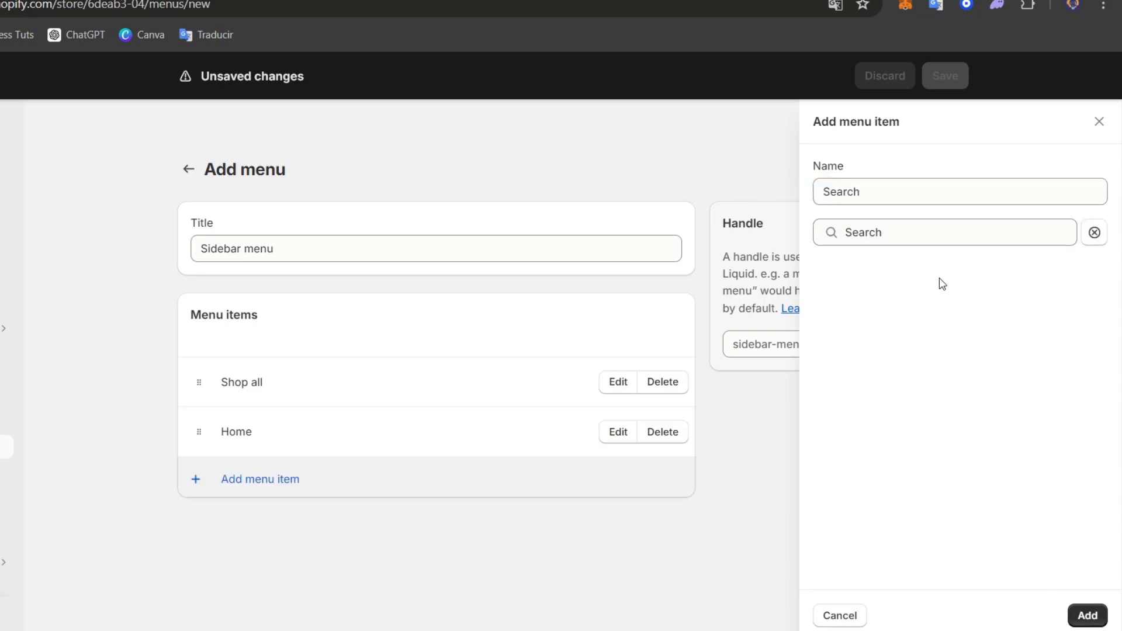
Step: Add a "Search" item linked to Search and move it above Shop all in the menu items
{"action": "left_click", "coordinate": [1072, 609]}
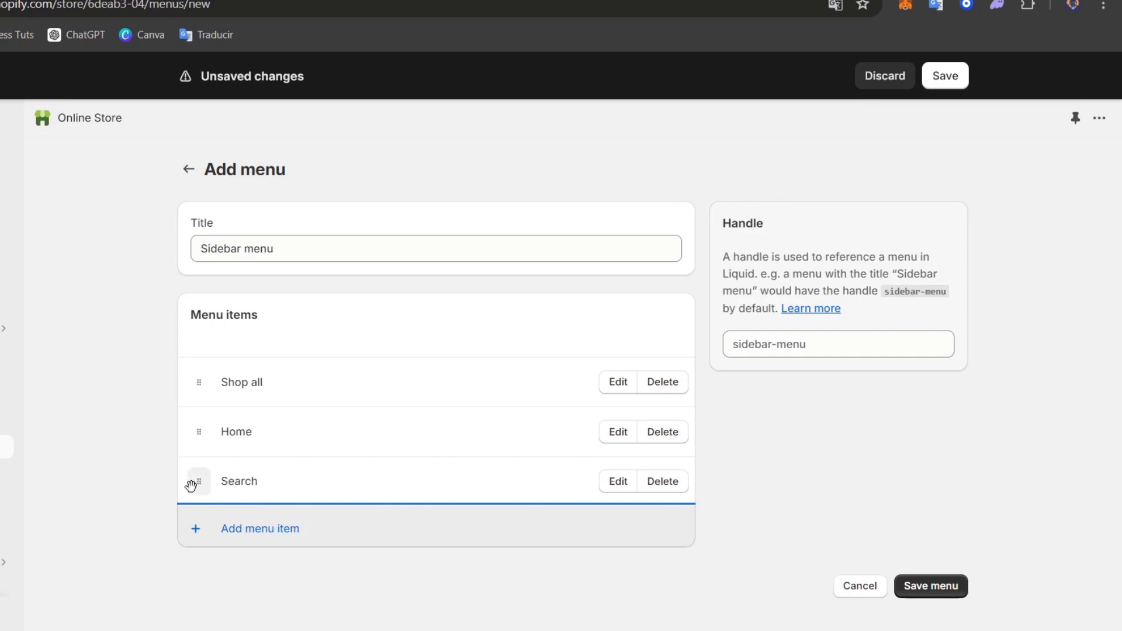
{"action": "left_click_drag", "start_coordinate": [198, 481], "coordinate": [199, 384]}
Step: Add a menu item named "FAQ" with a link and save the new menu
{"action": "left_click", "coordinate": [203, 531]}
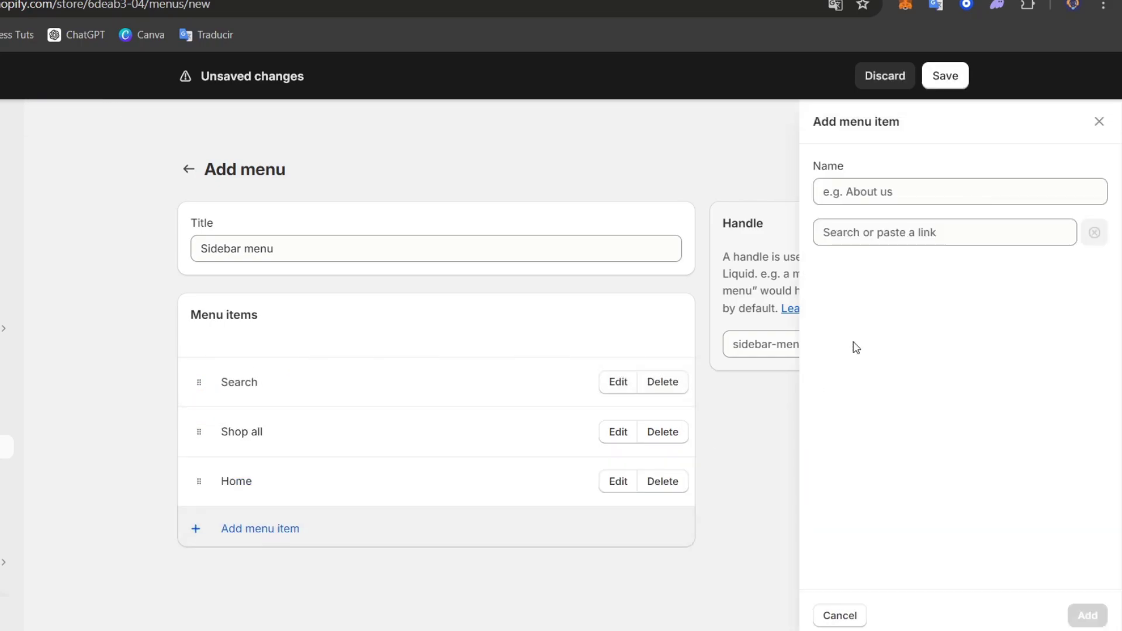
{"action": "type", "text": "FAW"}
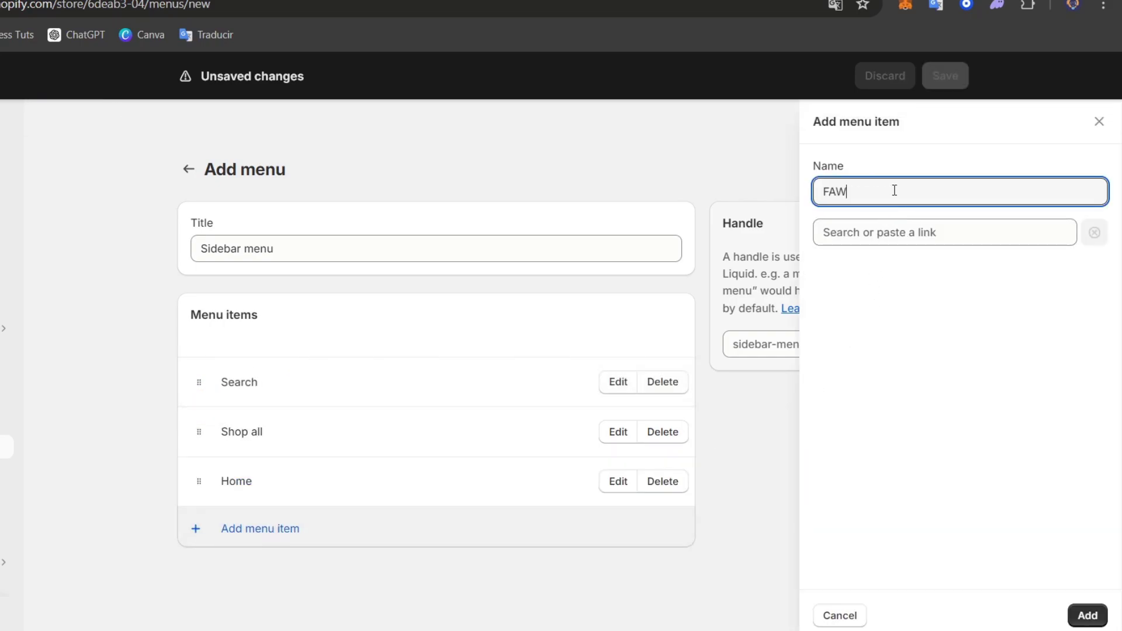
{"action": "left_click", "coordinate": [944, 231]}
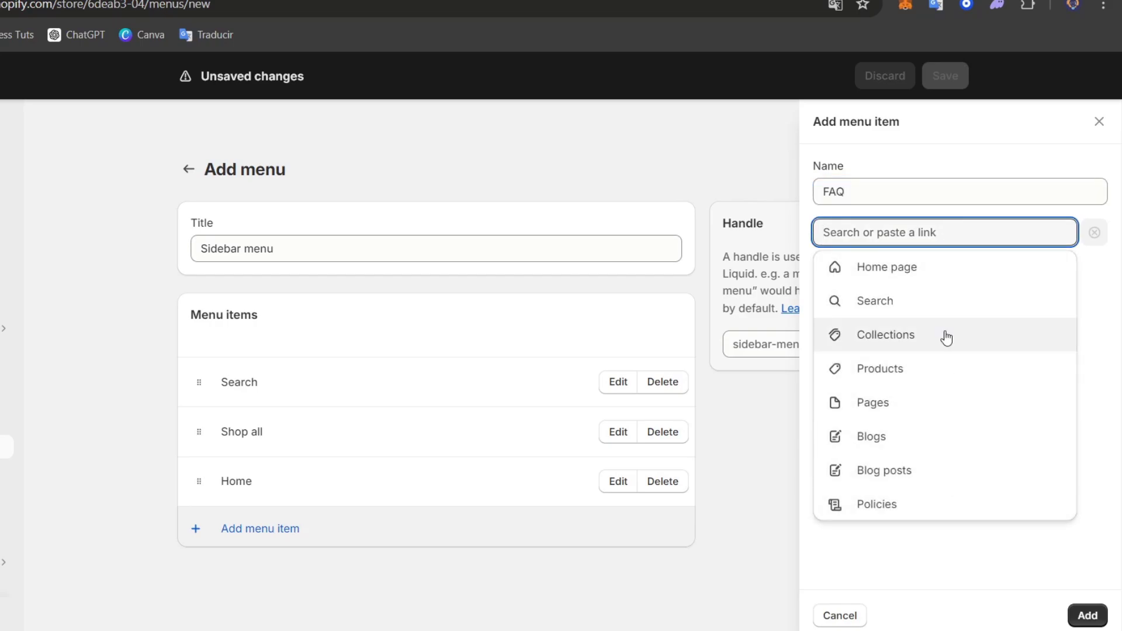
{"action": "type", "text": "F"}
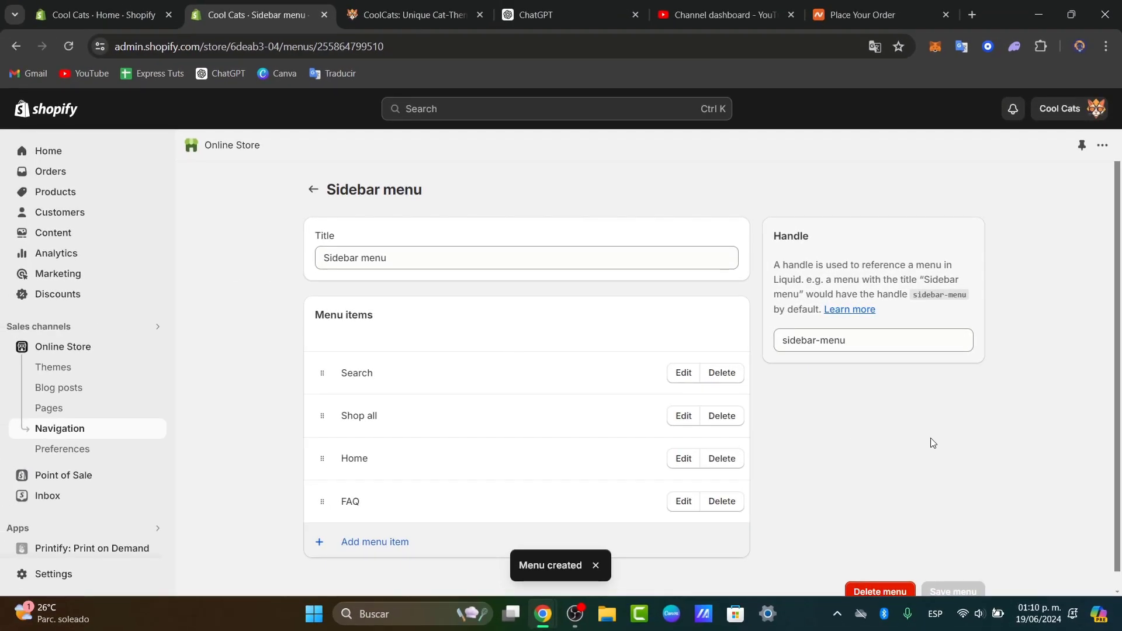
Step: Rename the Shop all menu item to "Collections" and apply the change
{"action": "scroll", "coordinate": [931, 443], "scroll_direction": "down", "scroll_amount": 1}
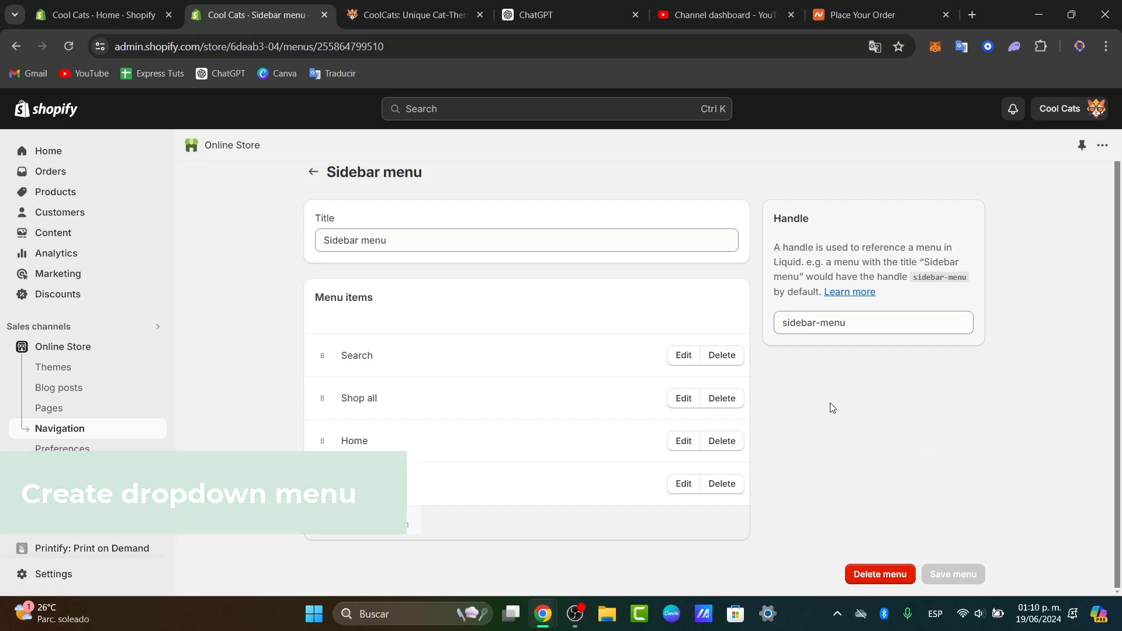
{"action": "left_click", "coordinate": [683, 398]}
{"action": "double_click", "coordinate": [920, 209]}
{"action": "triple_click", "coordinate": [923, 211]}
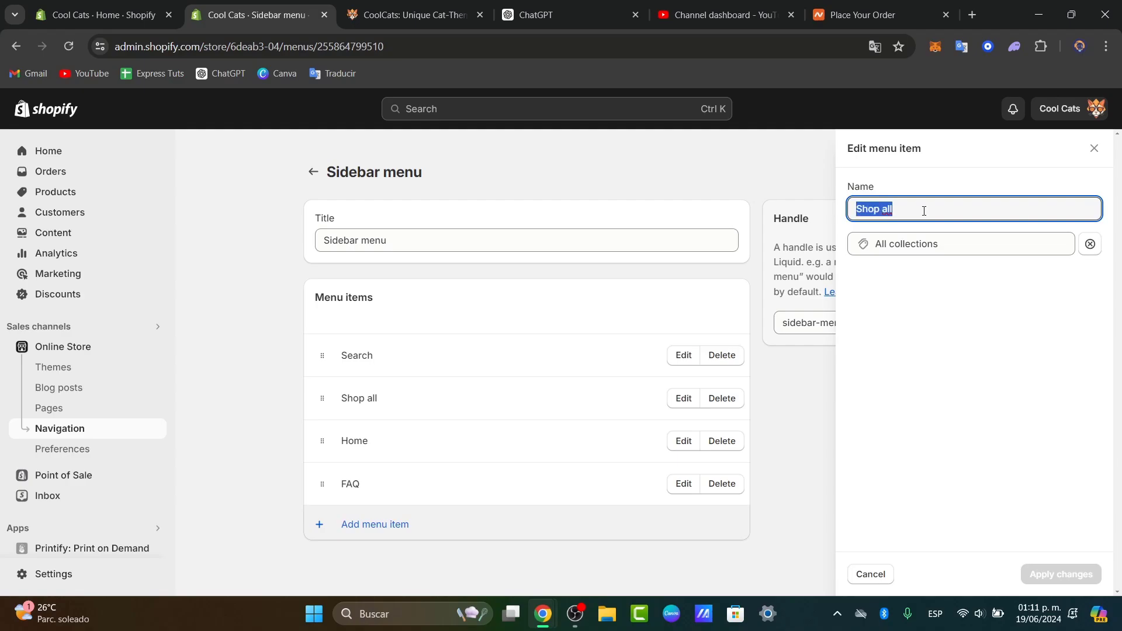
{"action": "key", "text": "BackSpace"}
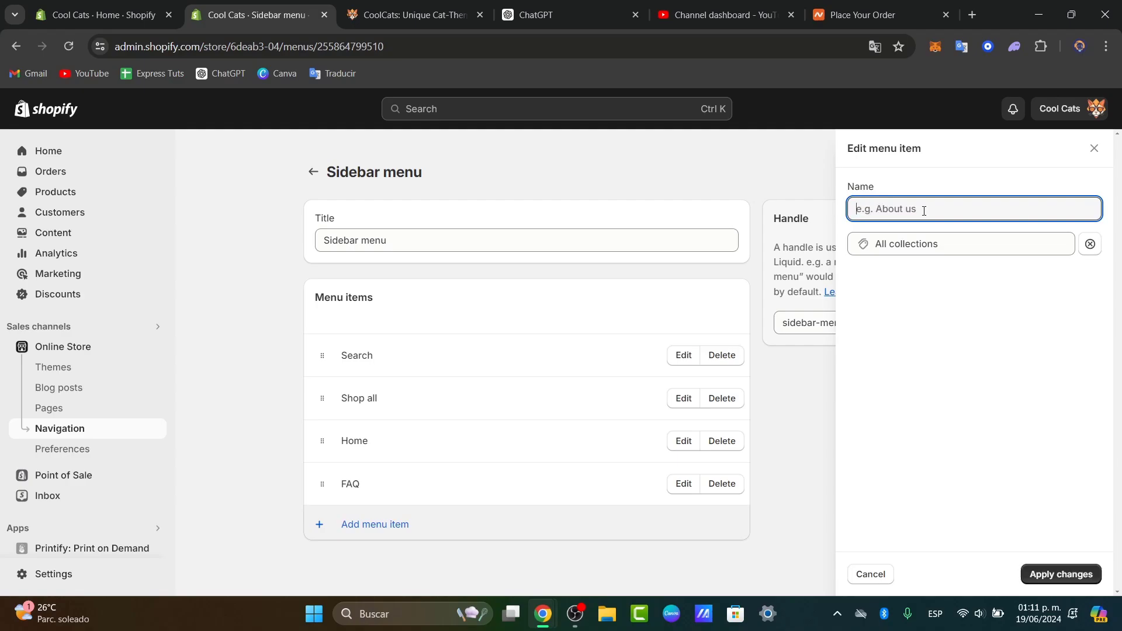
{"action": "type", "text": "collections"}
{"action": "left_click", "coordinate": [1060, 573]}
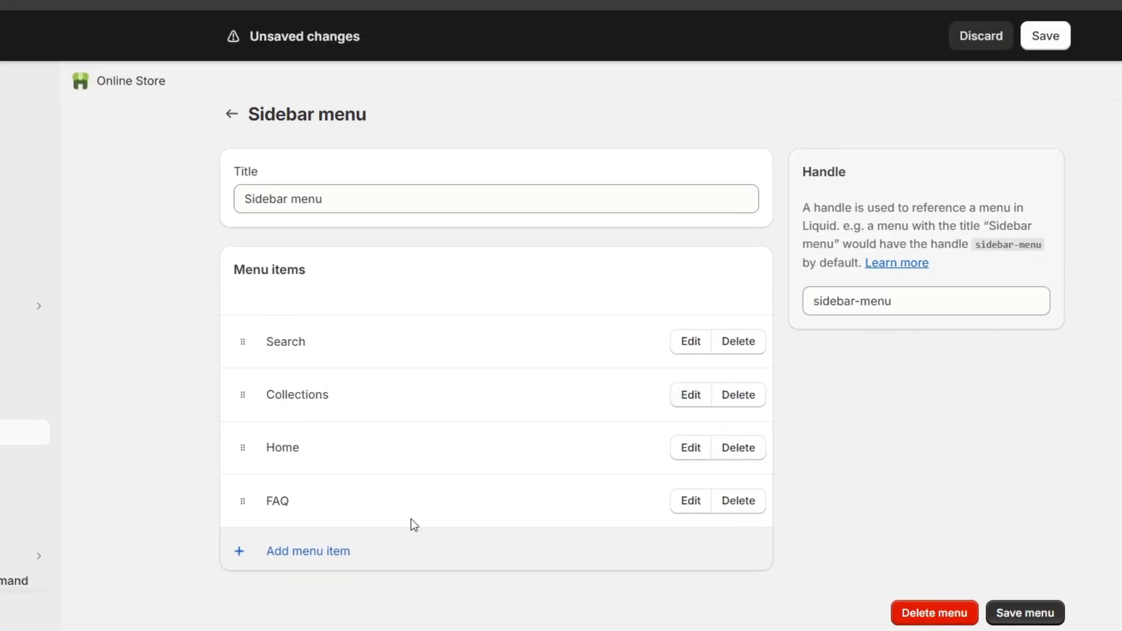
Step: Add an "Accessories" item linked to the Accessories collection and nest it under Collections
{"action": "left_click", "coordinate": [327, 552]}
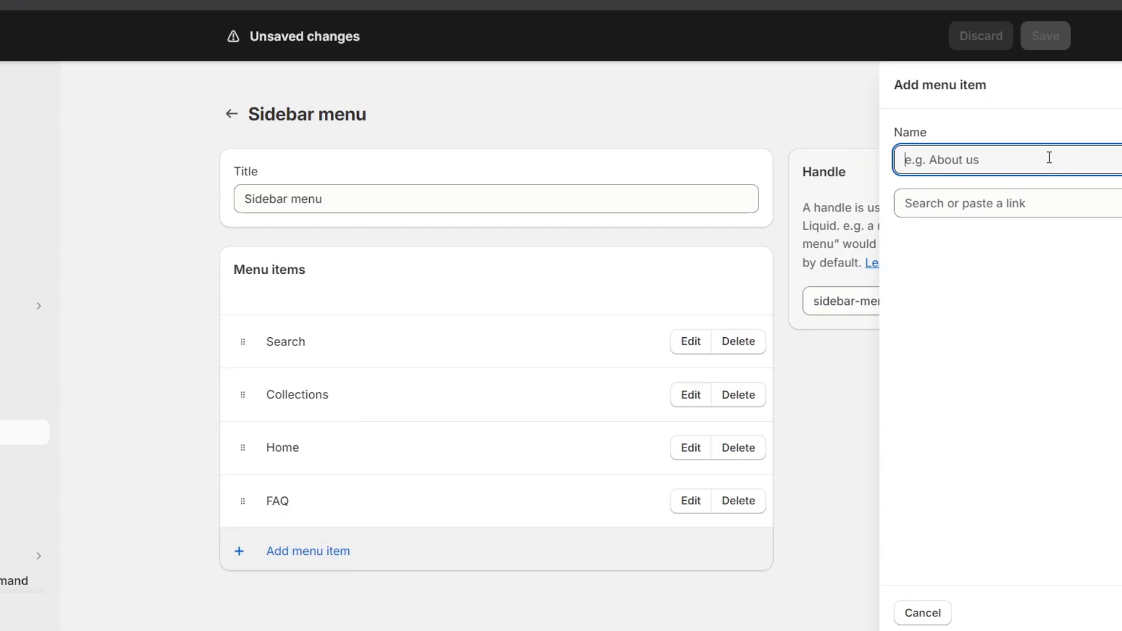
{"action": "left_click", "coordinate": [1040, 203]}
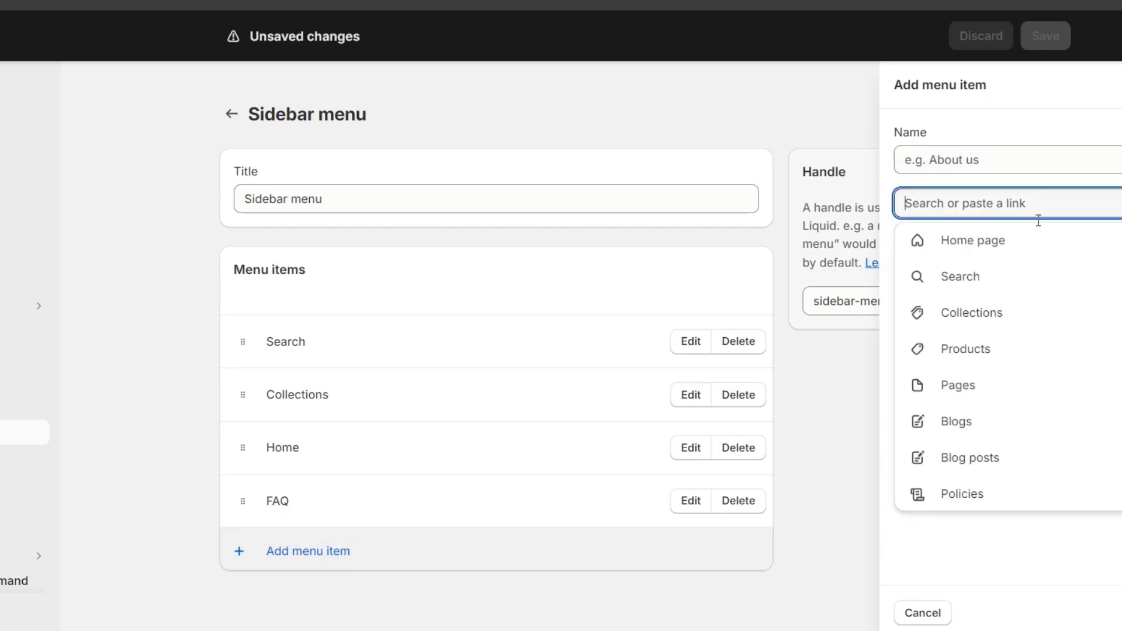
{"action": "left_click", "coordinate": [994, 310]}
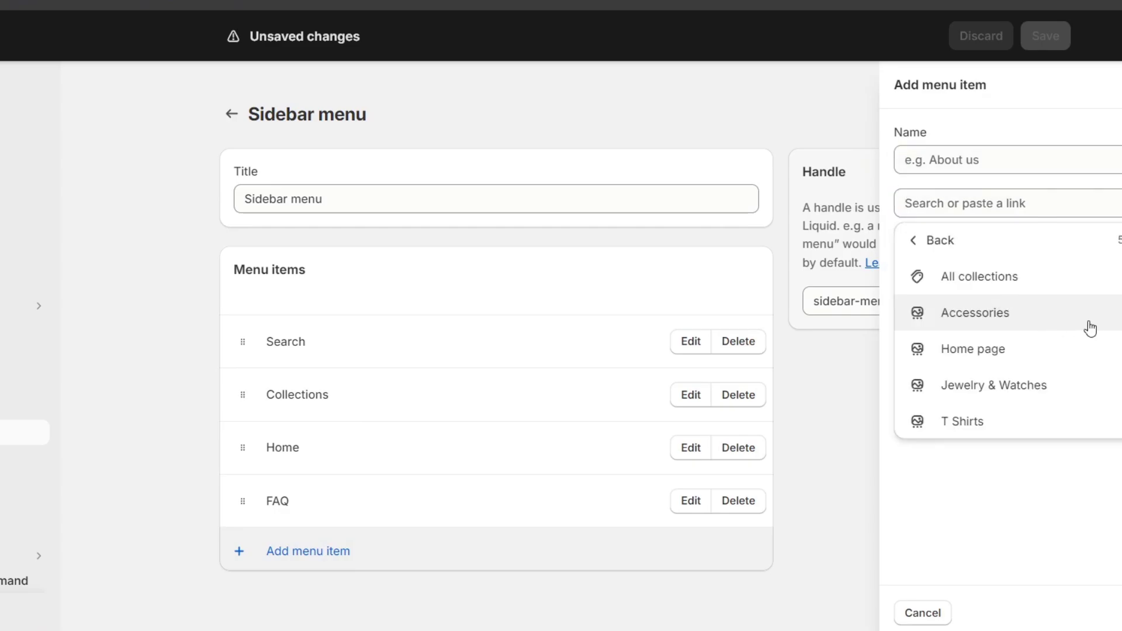
{"action": "left_click", "coordinate": [987, 314]}
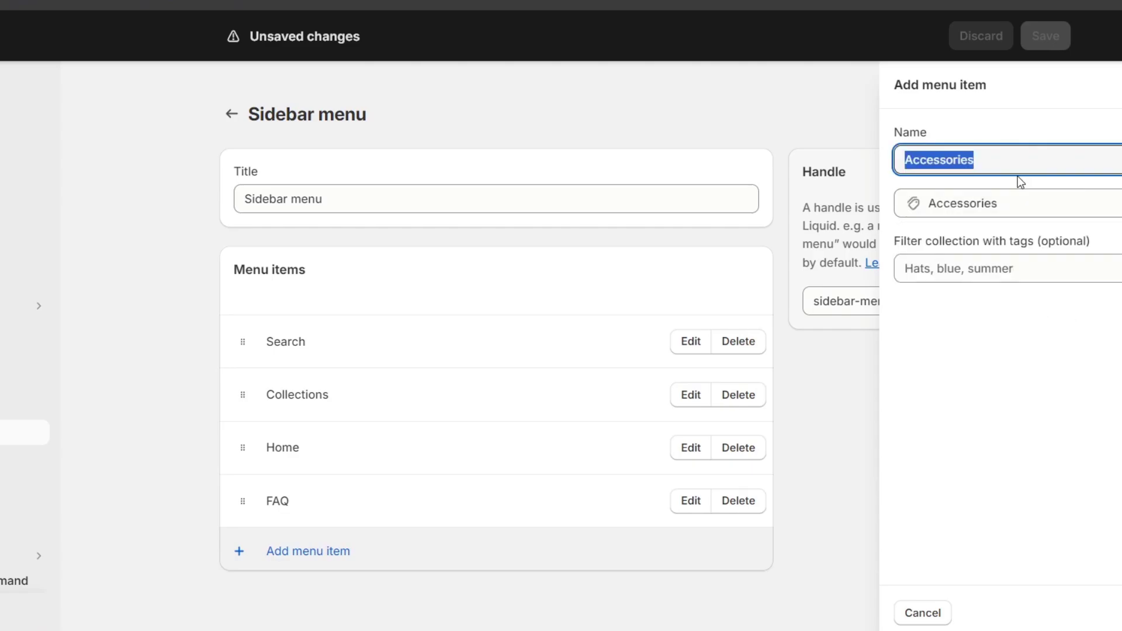
{"action": "key", "text": "Return"}
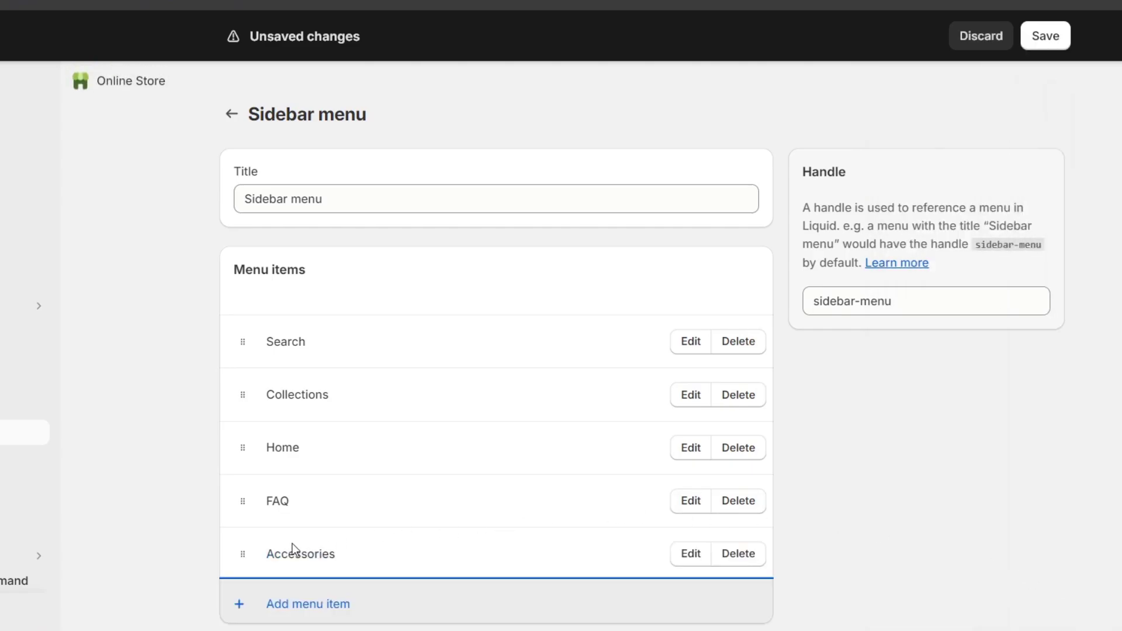
{"action": "left_click_drag", "start_coordinate": [240, 551], "coordinate": [259, 441]}
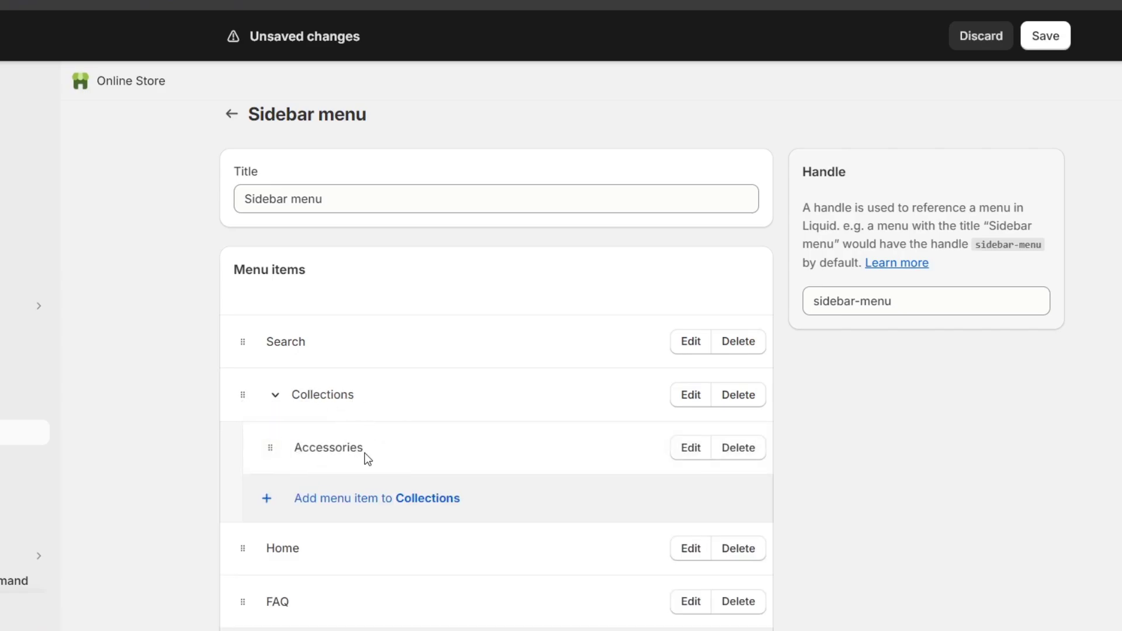
Step: Add a "T Shirts" item linked to the T Shirts collection under Collections and save the Sidebar menu
{"action": "scroll", "coordinate": [374, 407], "scroll_direction": "down", "scroll_amount": 2}
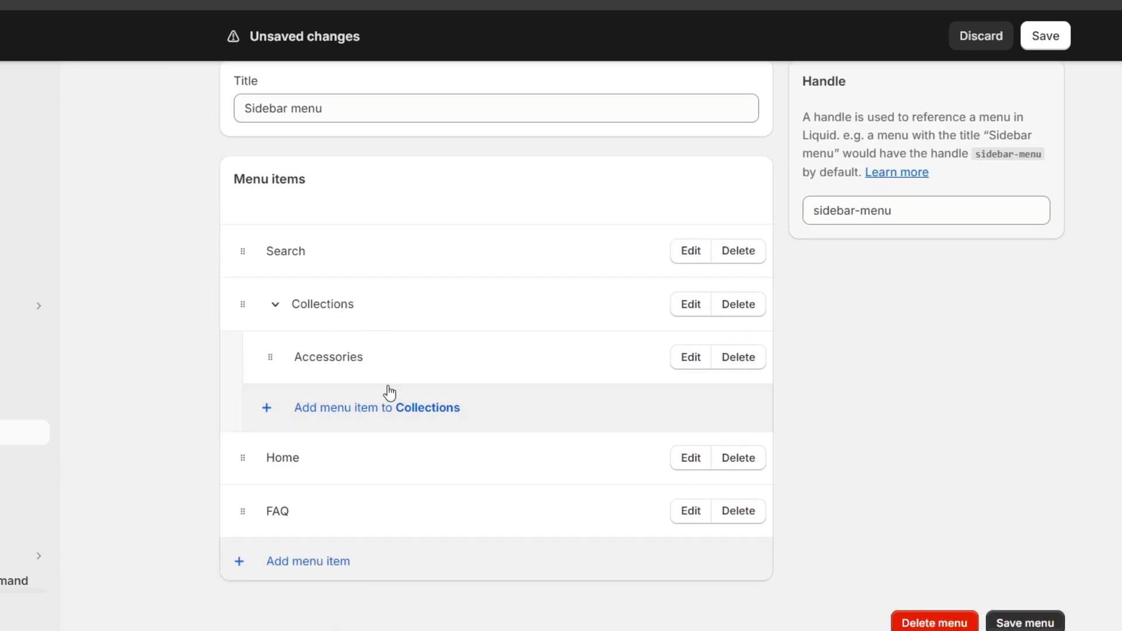
{"action": "left_click", "coordinate": [380, 409]}
{"action": "left_click", "coordinate": [1020, 204]}
{"action": "left_click", "coordinate": [993, 314]}
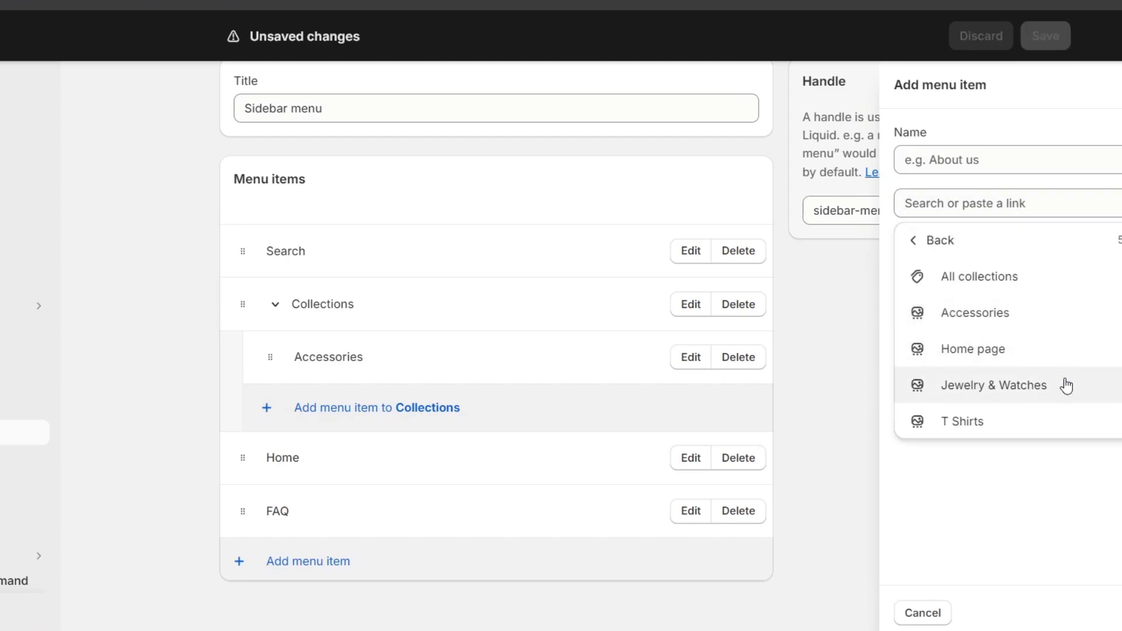
{"action": "left_click", "coordinate": [1041, 419]}
{"action": "left_click", "coordinate": [1121, 613]}
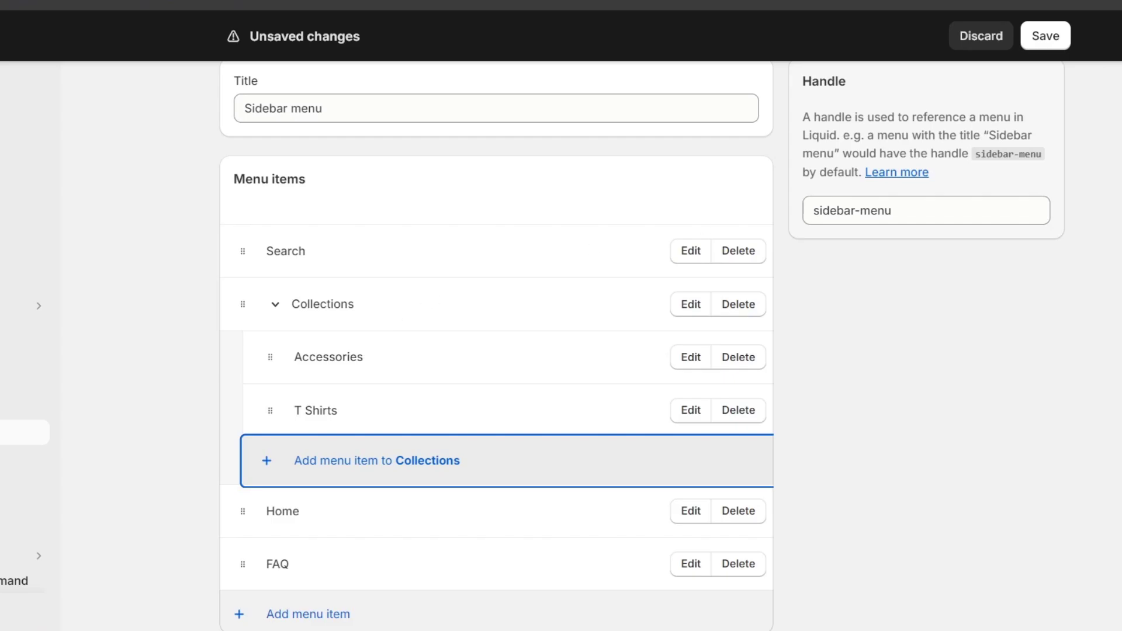
{"action": "left_click", "coordinate": [1061, 31]}
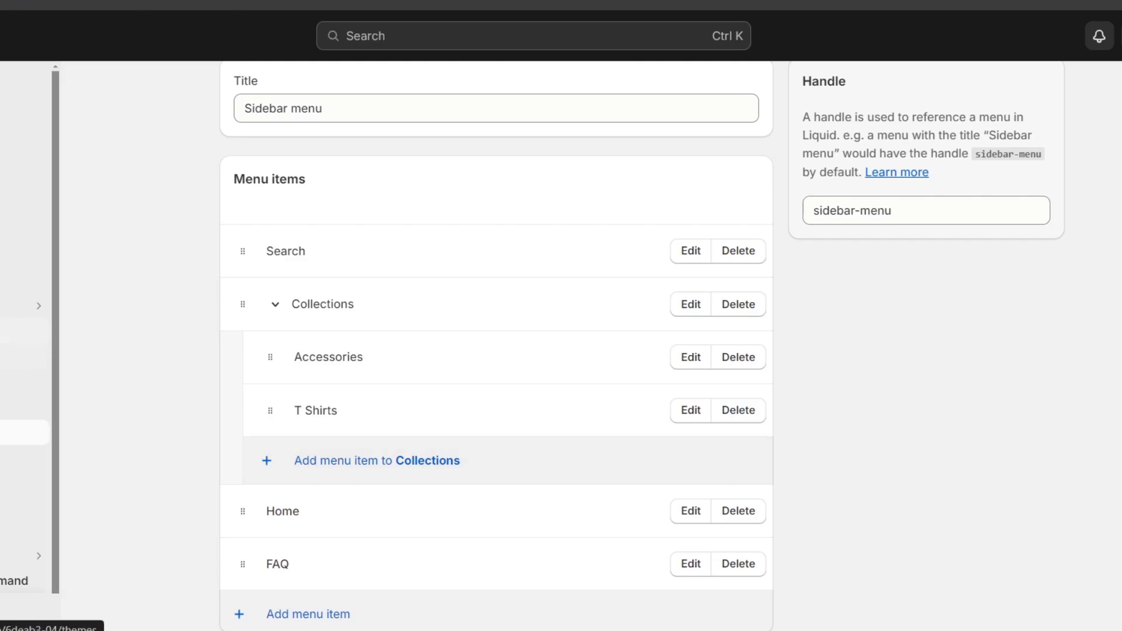
Step: Open the current Colorblock theme for customizing and collapse the home page's expandable template sections
{"action": "left_click", "coordinate": [12, 357]}
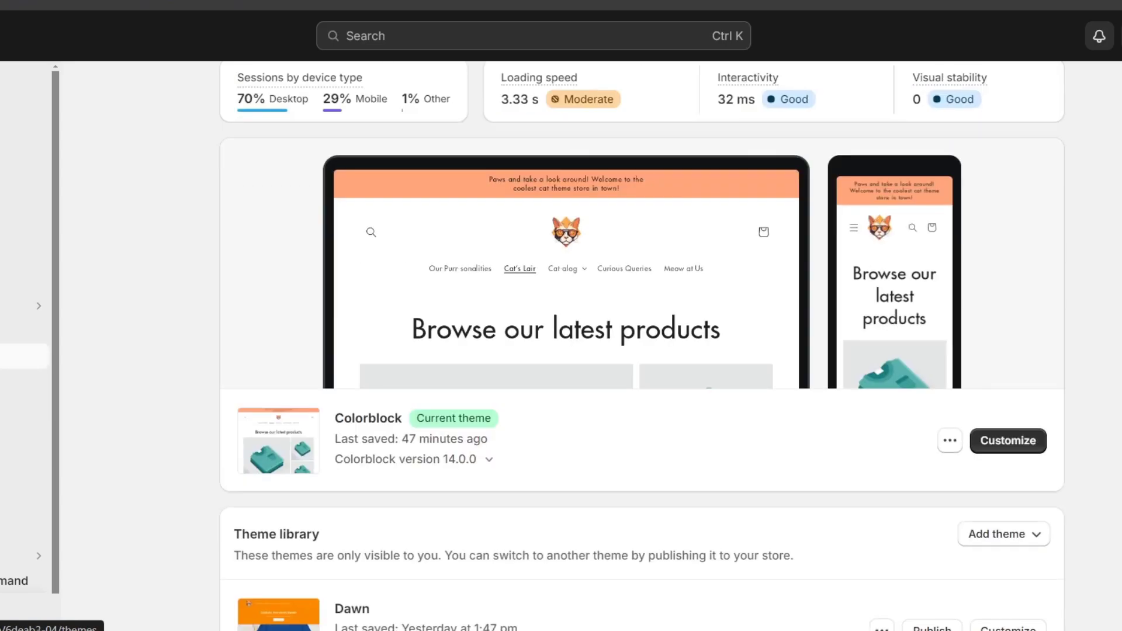
{"action": "left_click", "coordinate": [1017, 442]}
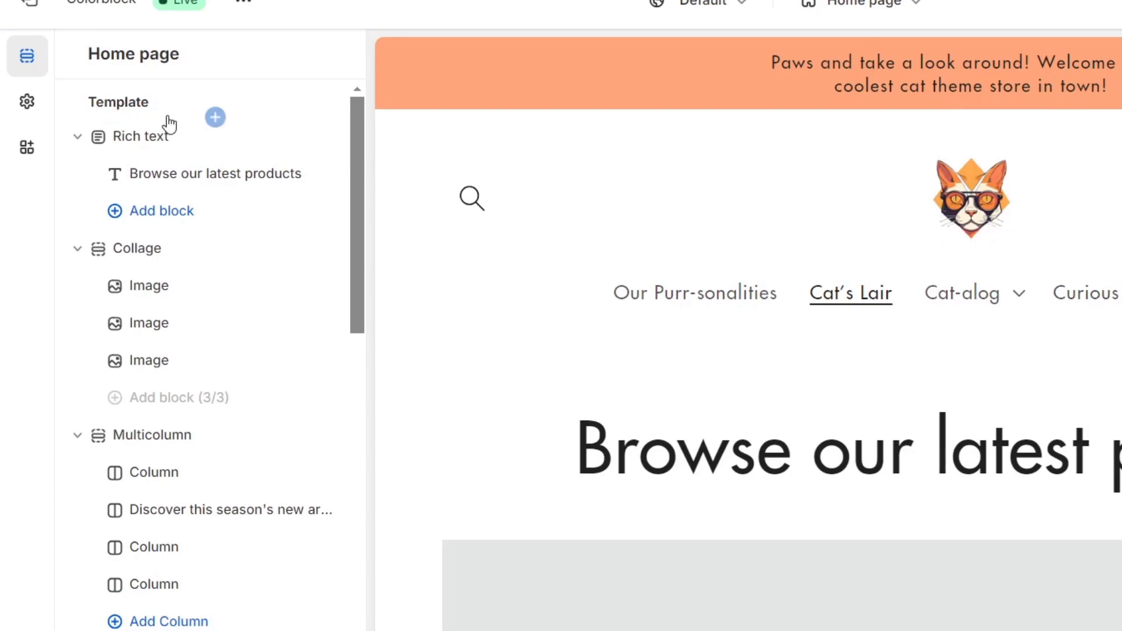
{"action": "left_click", "coordinate": [82, 146]}
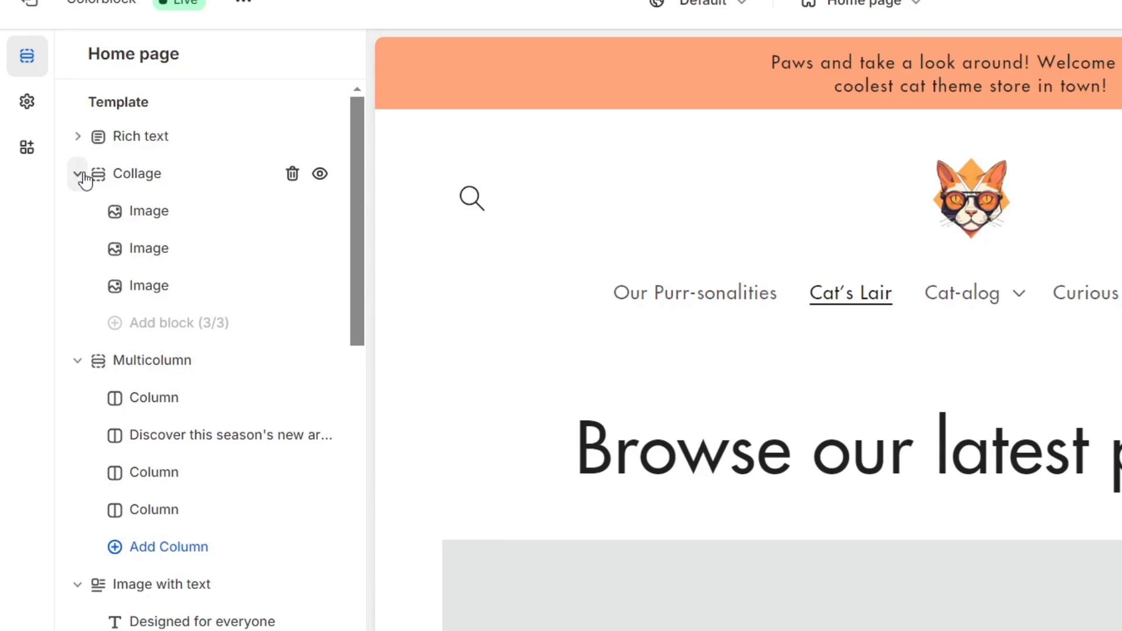
{"action": "left_click", "coordinate": [84, 178]}
{"action": "left_click", "coordinate": [81, 214]}
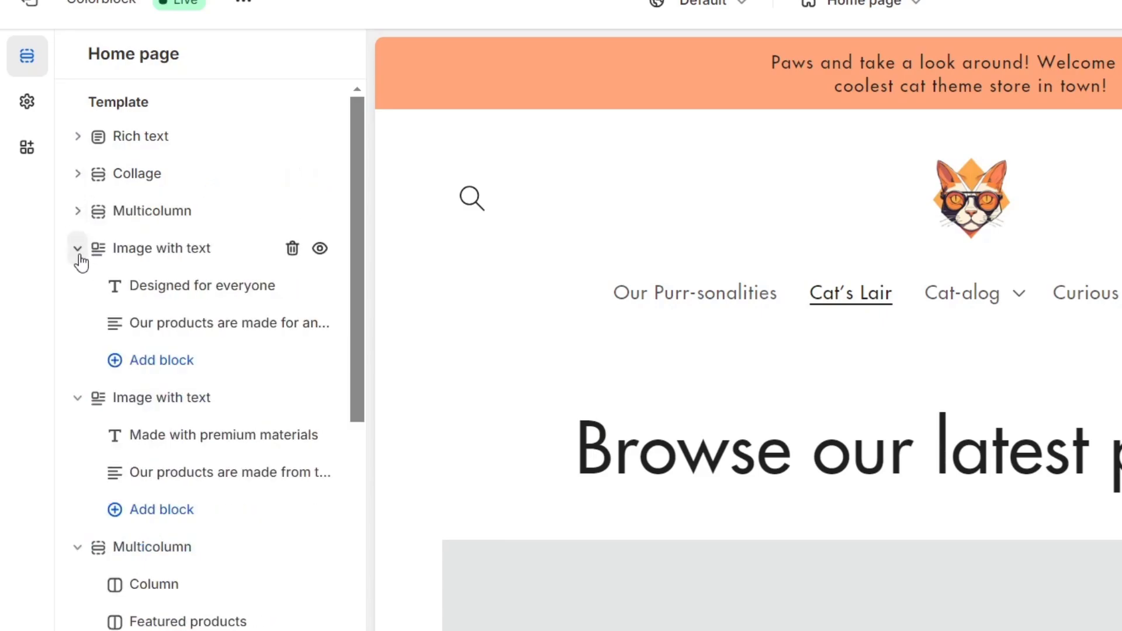
{"action": "left_click", "coordinate": [80, 255]}
{"action": "left_click", "coordinate": [82, 290]}
{"action": "left_click", "coordinate": [82, 326]}
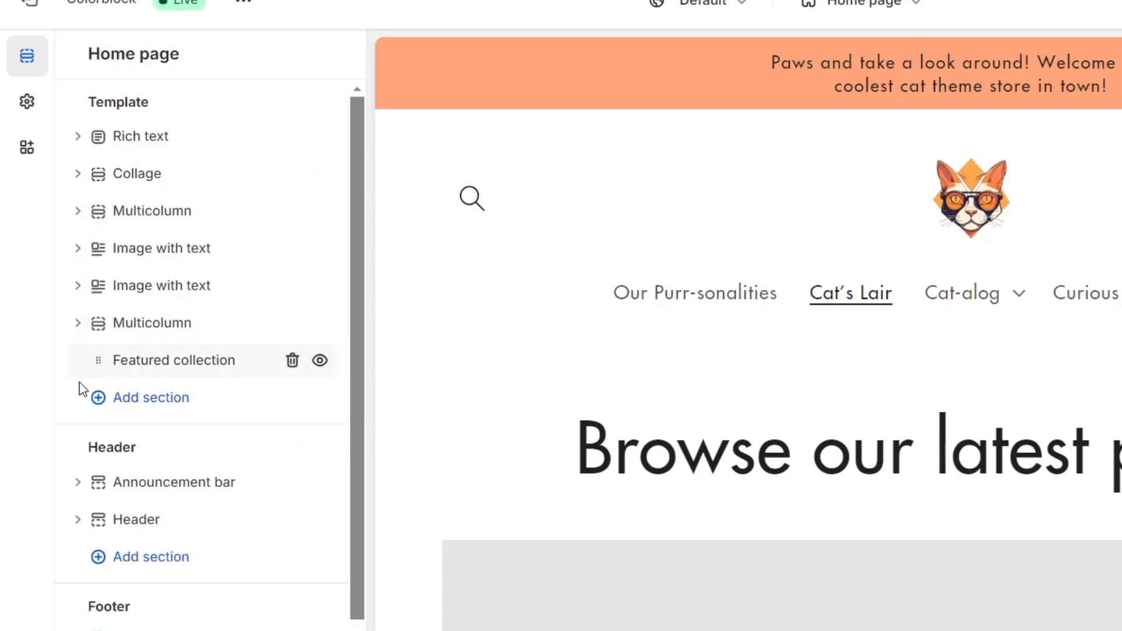
{"action": "scroll", "coordinate": [246, 433], "scroll_direction": "down", "scroll_amount": 1}
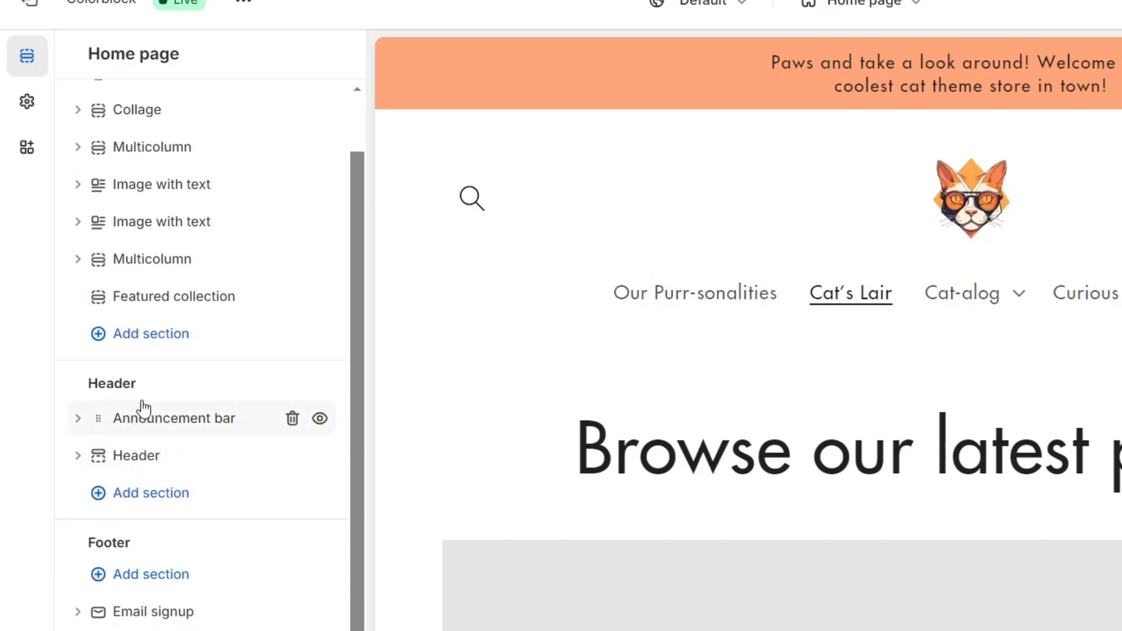
Step: Open the Header section's settings and set the sticky header to On scroll up
{"action": "mouse_move", "coordinate": [141, 445]}
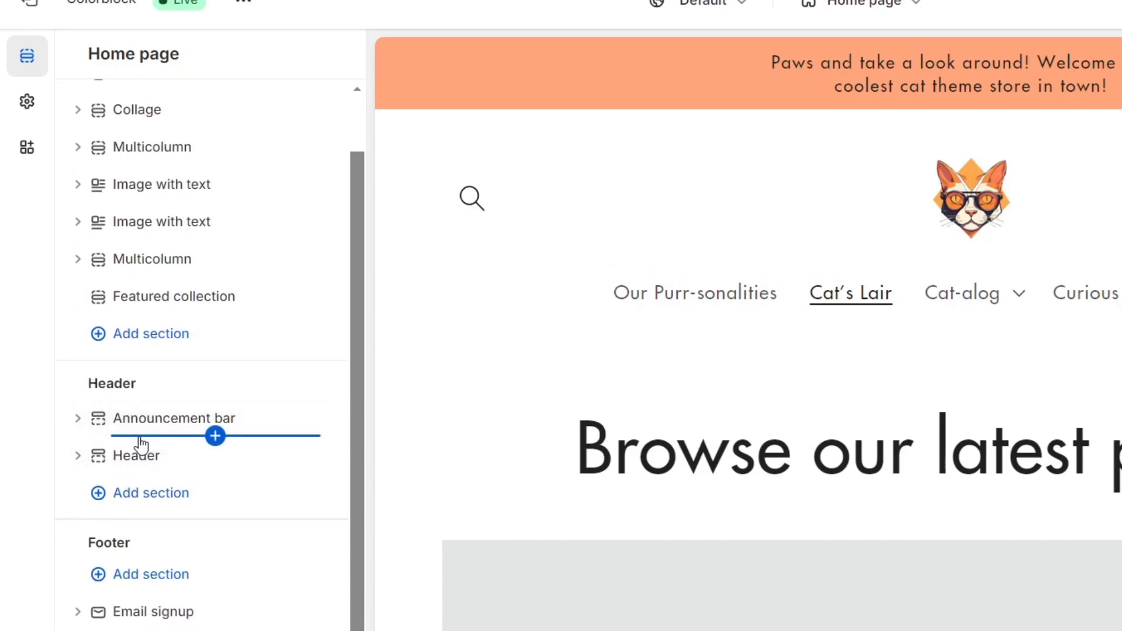
{"action": "left_click", "coordinate": [138, 462]}
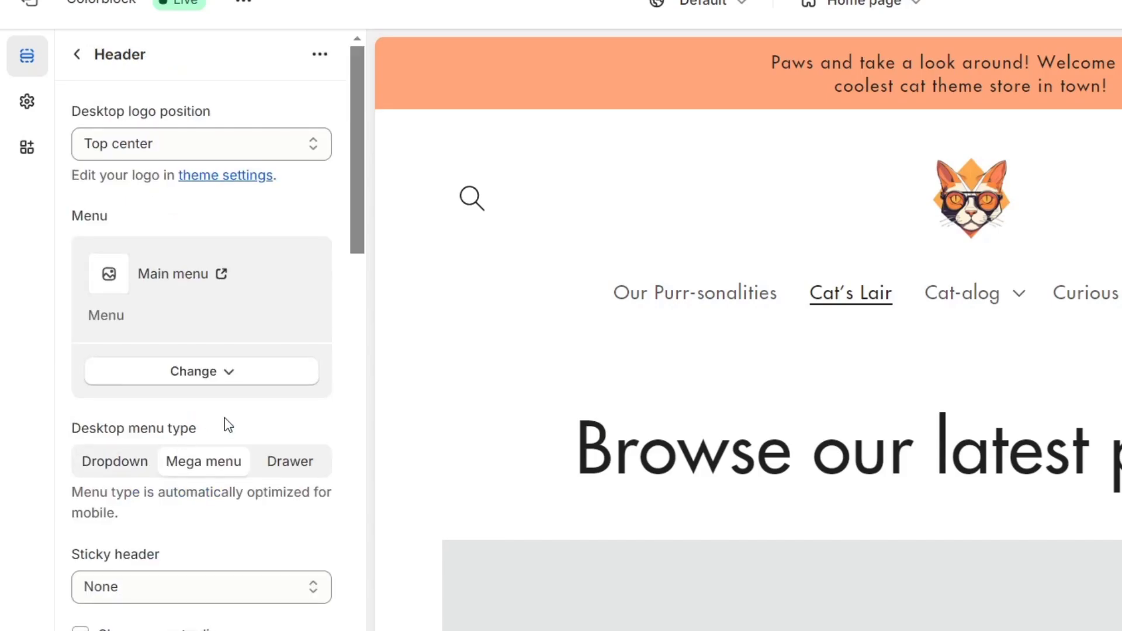
{"action": "scroll", "coordinate": [226, 423], "scroll_direction": "down", "scroll_amount": 3}
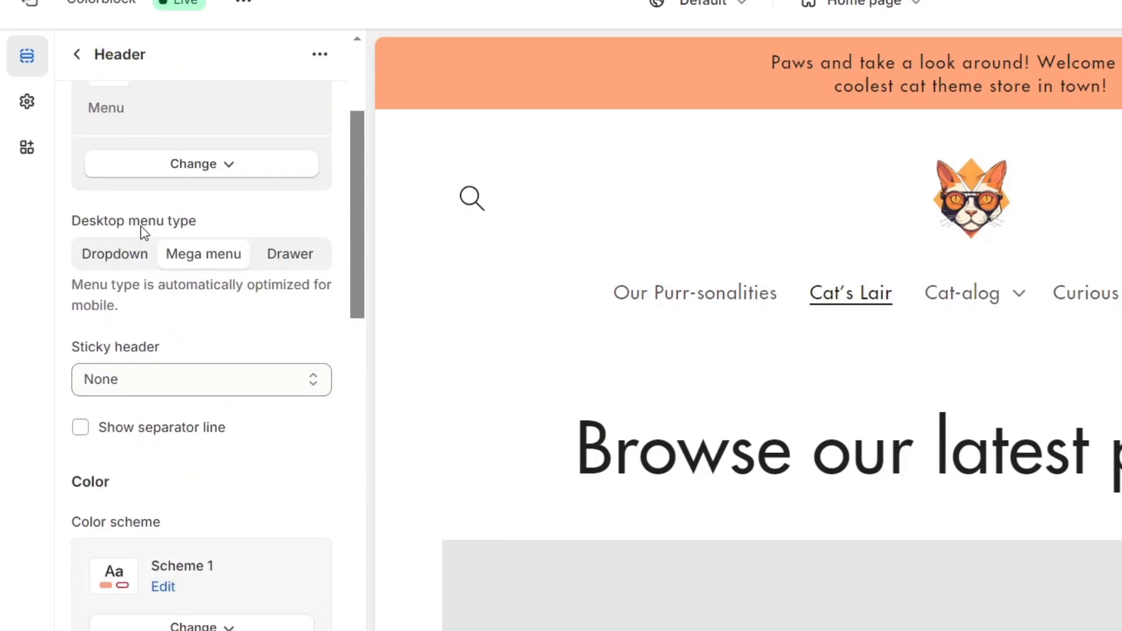
{"action": "left_click_drag", "start_coordinate": [142, 228], "coordinate": [221, 226]}
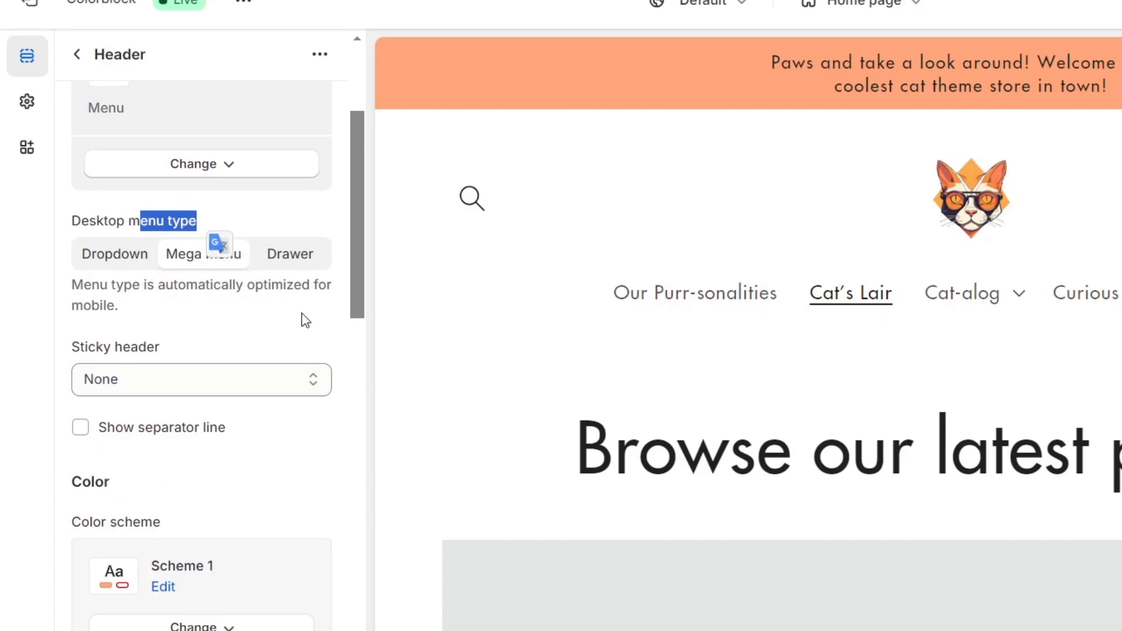
{"action": "left_click", "coordinate": [255, 315]}
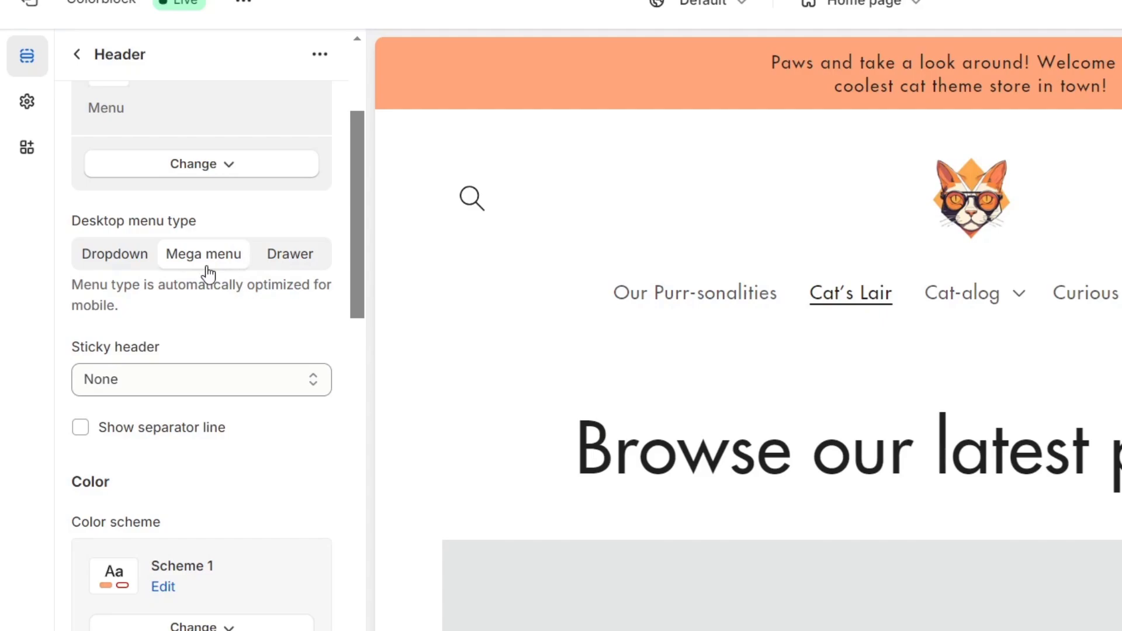
{"action": "scroll", "coordinate": [208, 274], "scroll_direction": "down", "scroll_amount": 4}
{"action": "scroll", "coordinate": [208, 271], "scroll_direction": "up", "scroll_amount": 4}
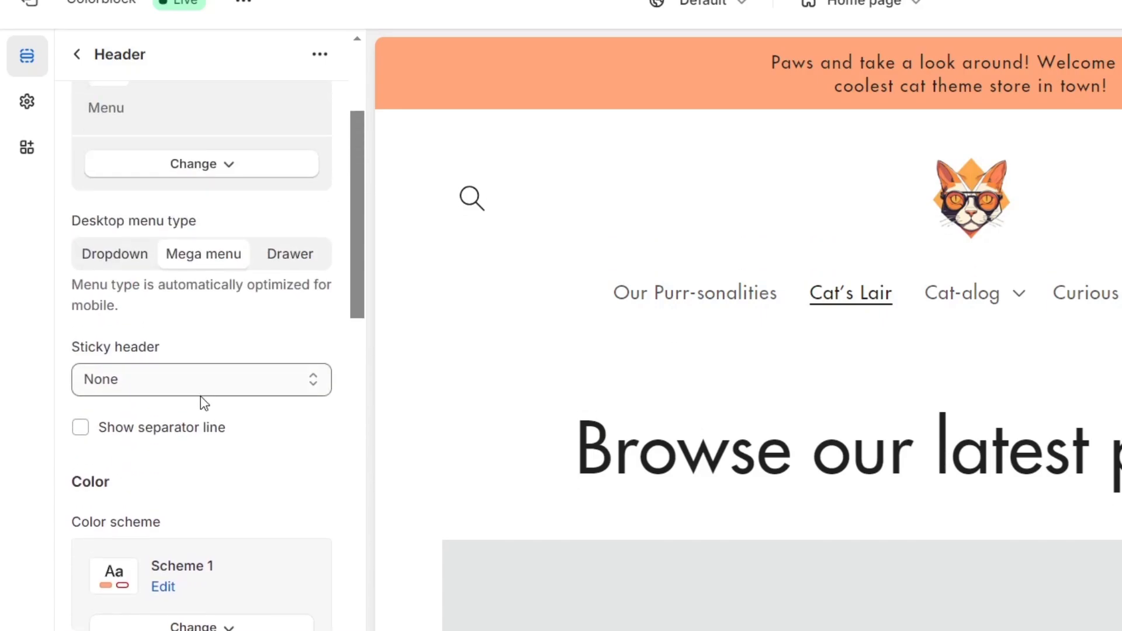
{"action": "left_click", "coordinate": [201, 395]}
{"action": "left_click", "coordinate": [215, 420]}
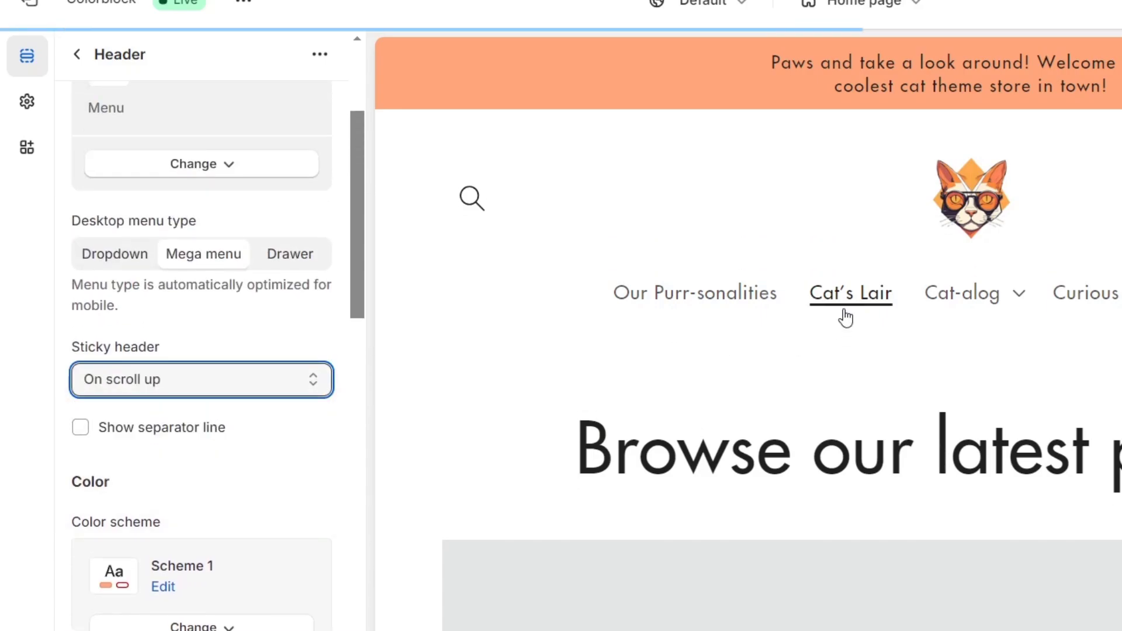
Step: Preview the Cat-alog submenu as a mega menu and try Drawer as the desktop menu type
{"action": "left_click", "coordinate": [965, 300]}
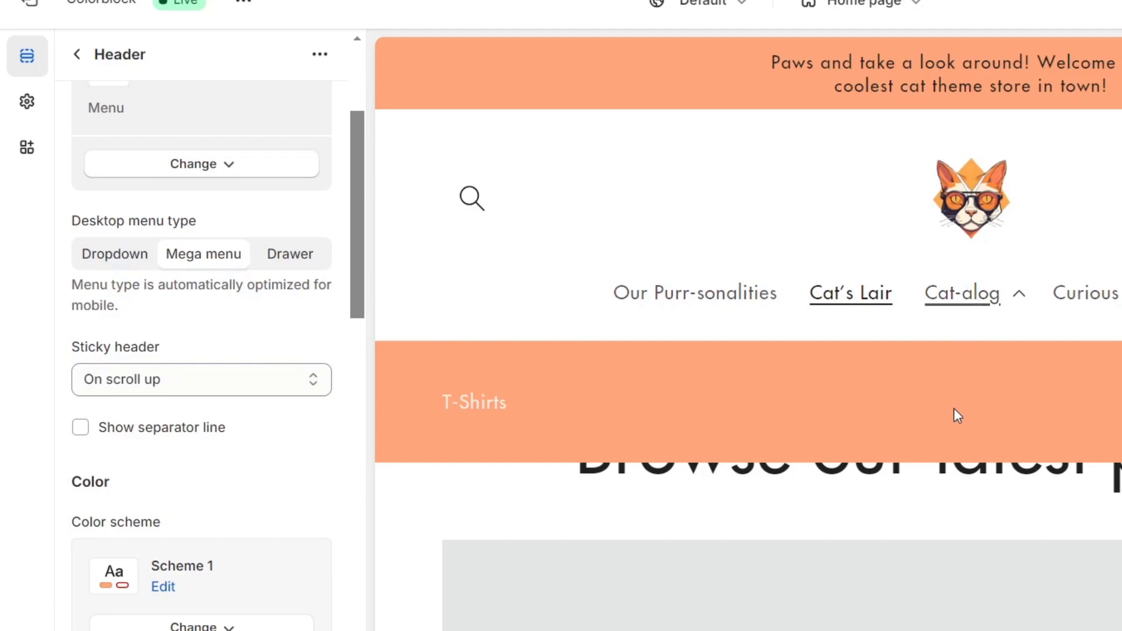
{"action": "left_click", "coordinate": [1002, 298]}
{"action": "left_click", "coordinate": [293, 268]}
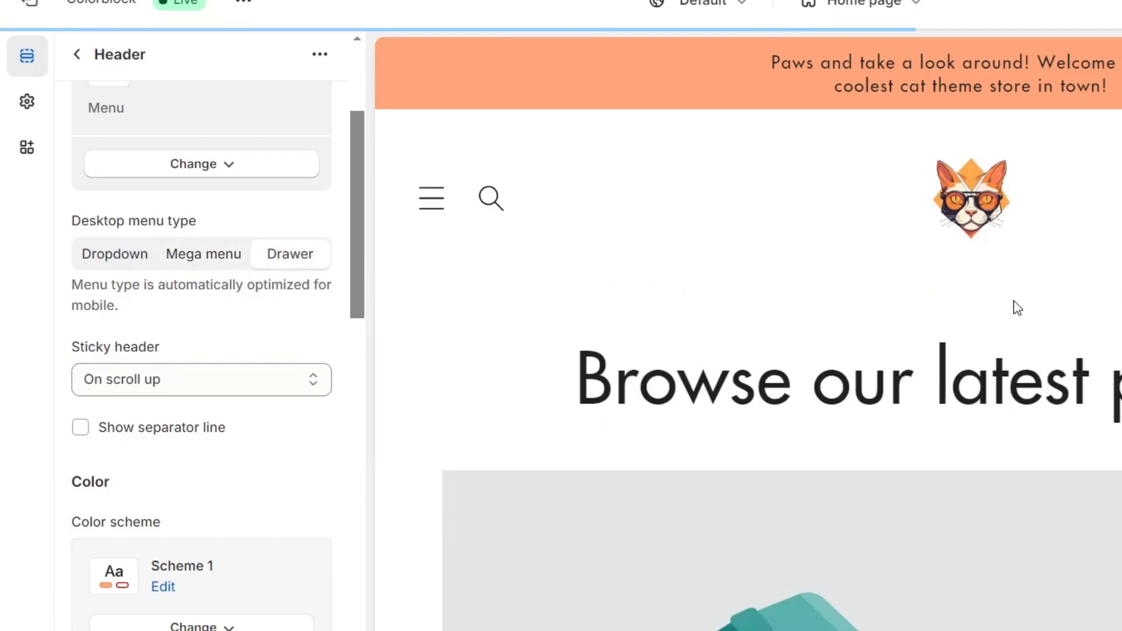
Step: Set the desktop menu type to Dropdown and preview the Cat-alog submenu in the store header
{"action": "left_click", "coordinate": [143, 256]}
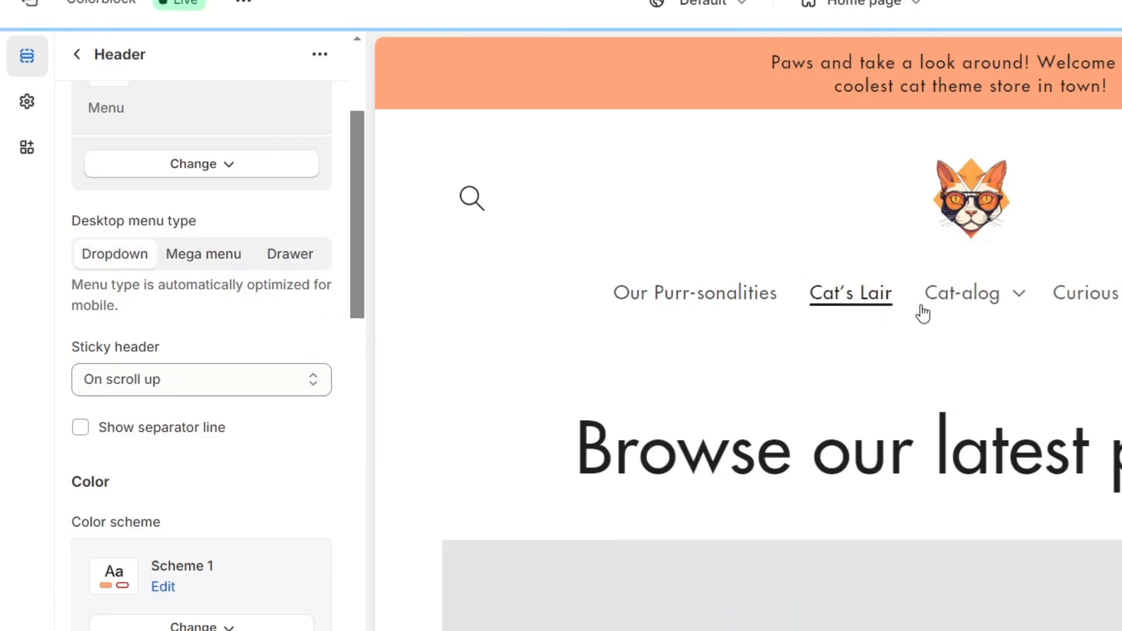
{"action": "left_click", "coordinate": [1019, 300]}
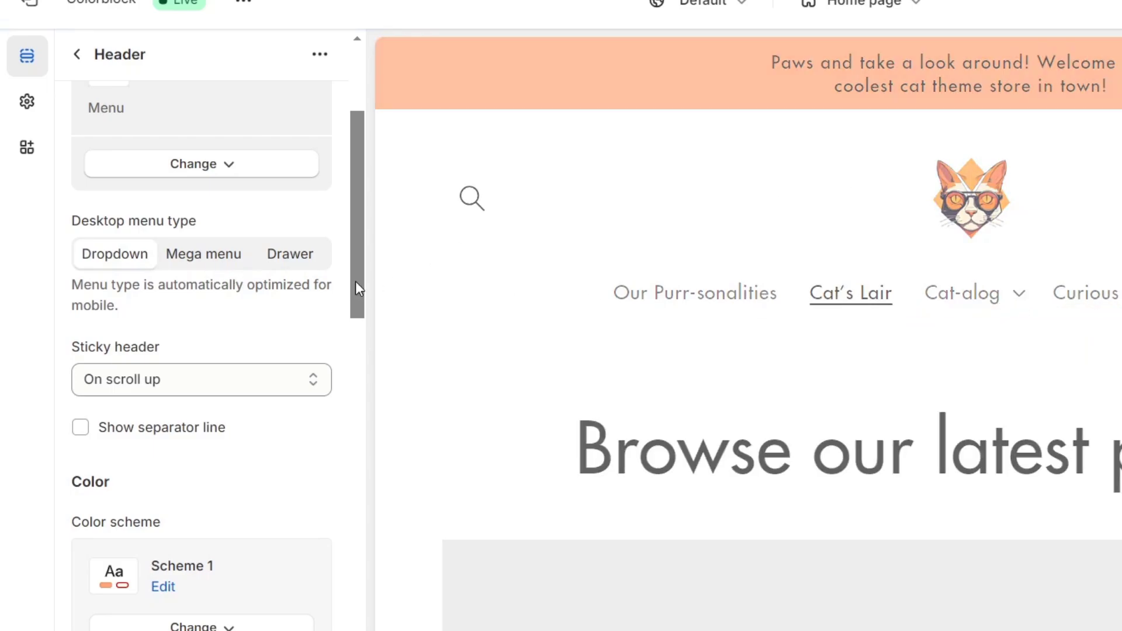
{"action": "scroll", "coordinate": [360, 289], "scroll_direction": "up", "scroll_amount": 3}
{"action": "left_click", "coordinate": [964, 293]}
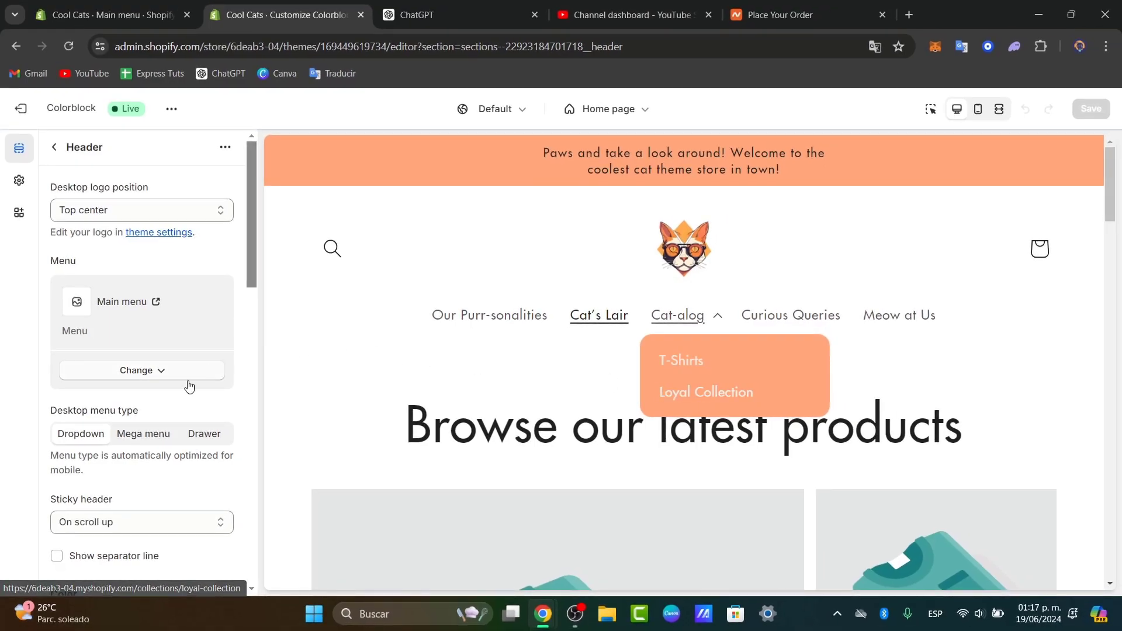
Step: Try Mega menu as the desktop menu type and preview the Loyal Collection page and Cat-alog submenu with it
{"action": "left_click", "coordinate": [137, 435]}
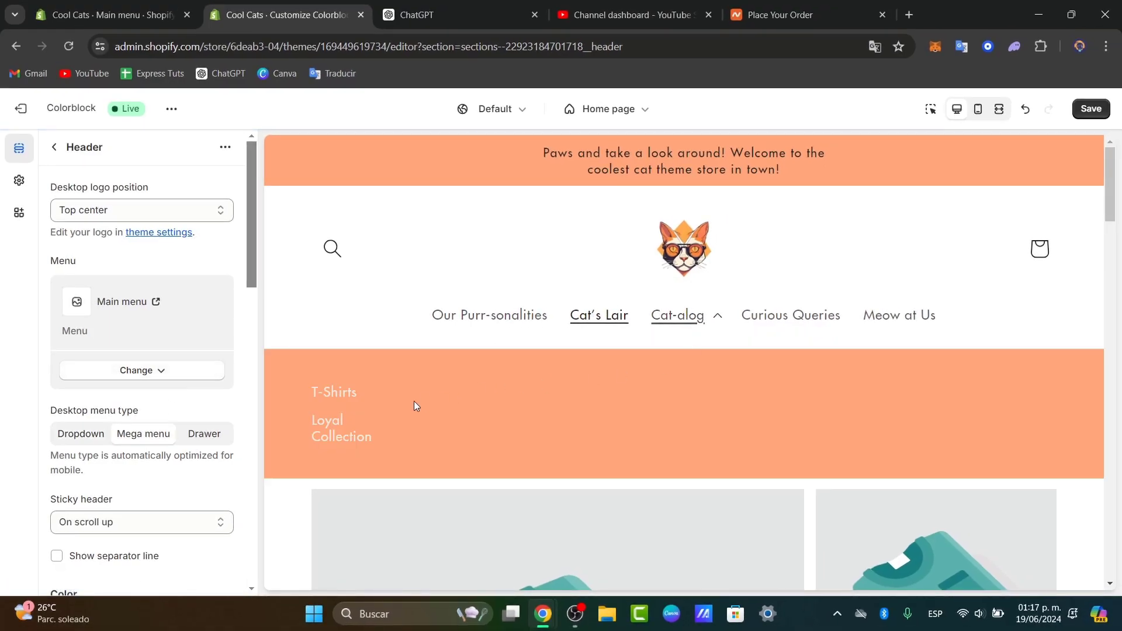
{"action": "left_click", "coordinate": [346, 439]}
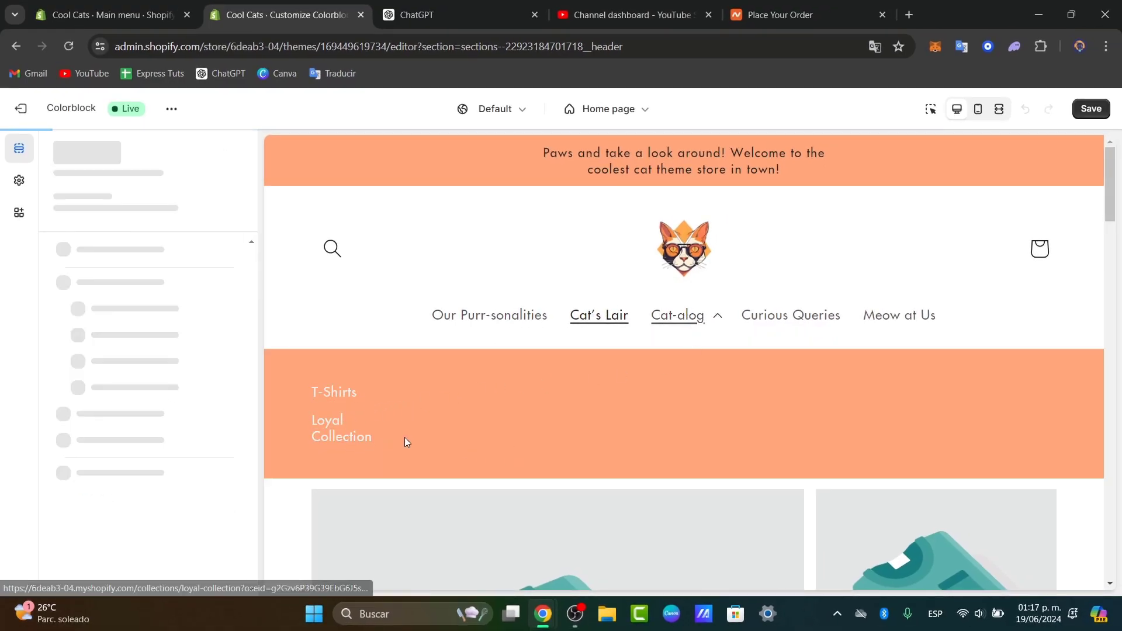
{"action": "scroll", "coordinate": [707, 380], "scroll_direction": "down", "scroll_amount": 9}
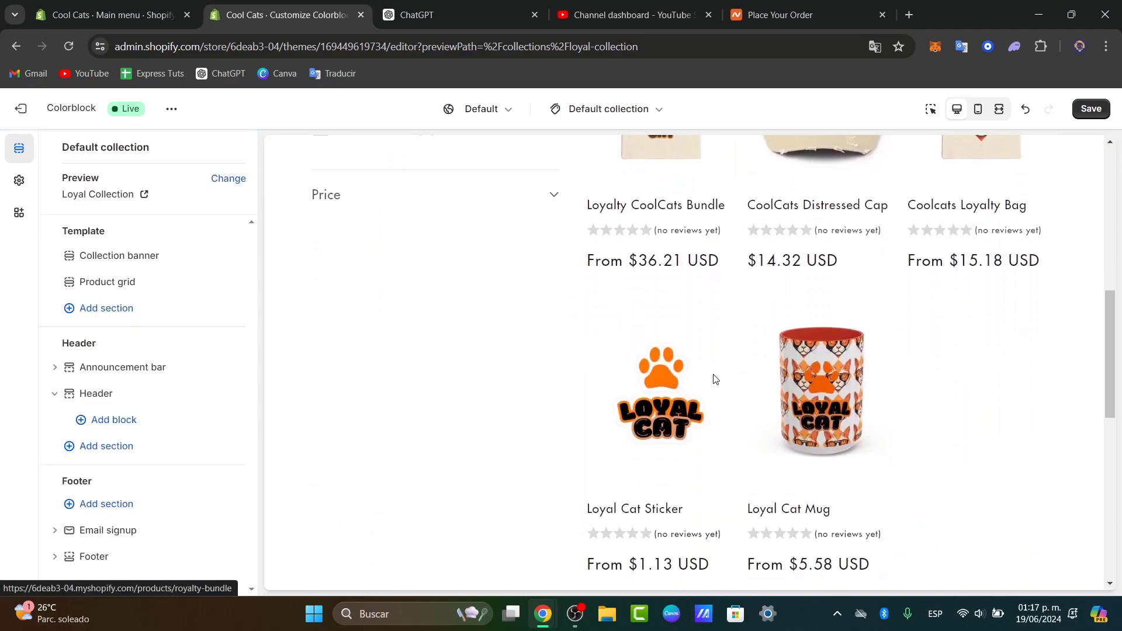
{"action": "scroll", "coordinate": [714, 379], "scroll_direction": "up", "scroll_amount": 6}
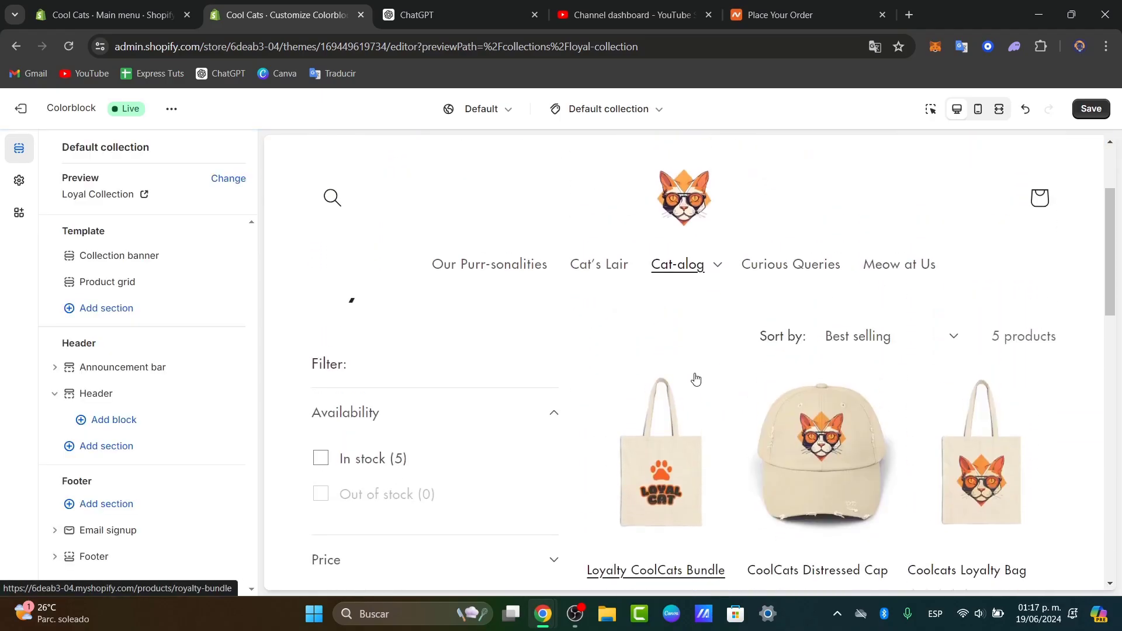
{"action": "left_click", "coordinate": [706, 267]}
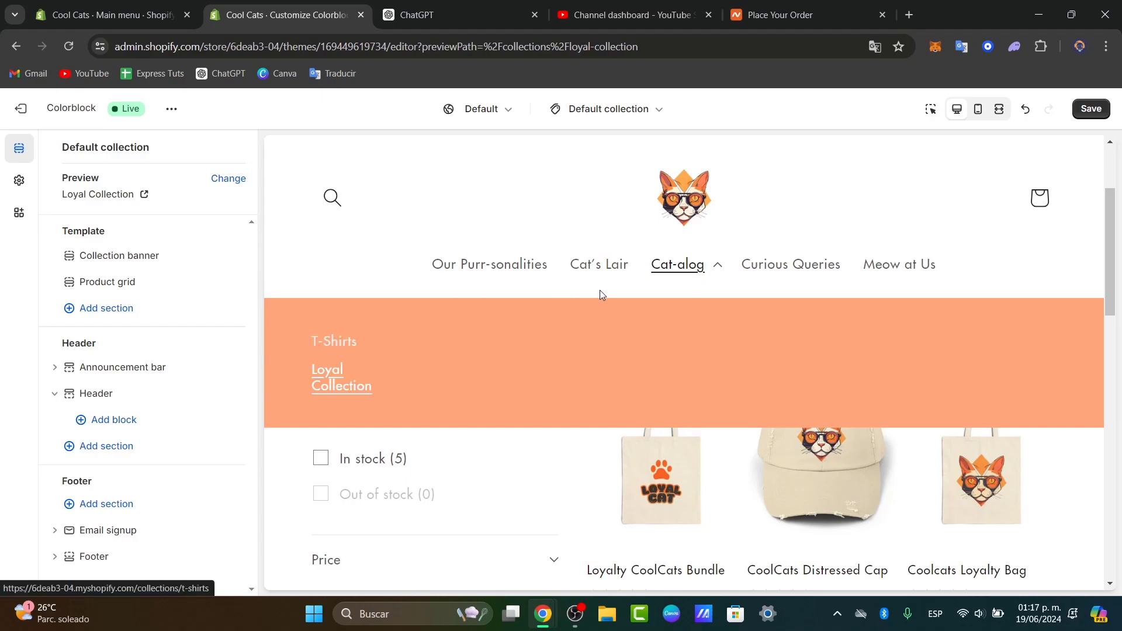
{"action": "scroll", "coordinate": [418, 362], "scroll_direction": "down", "scroll_amount": 10}
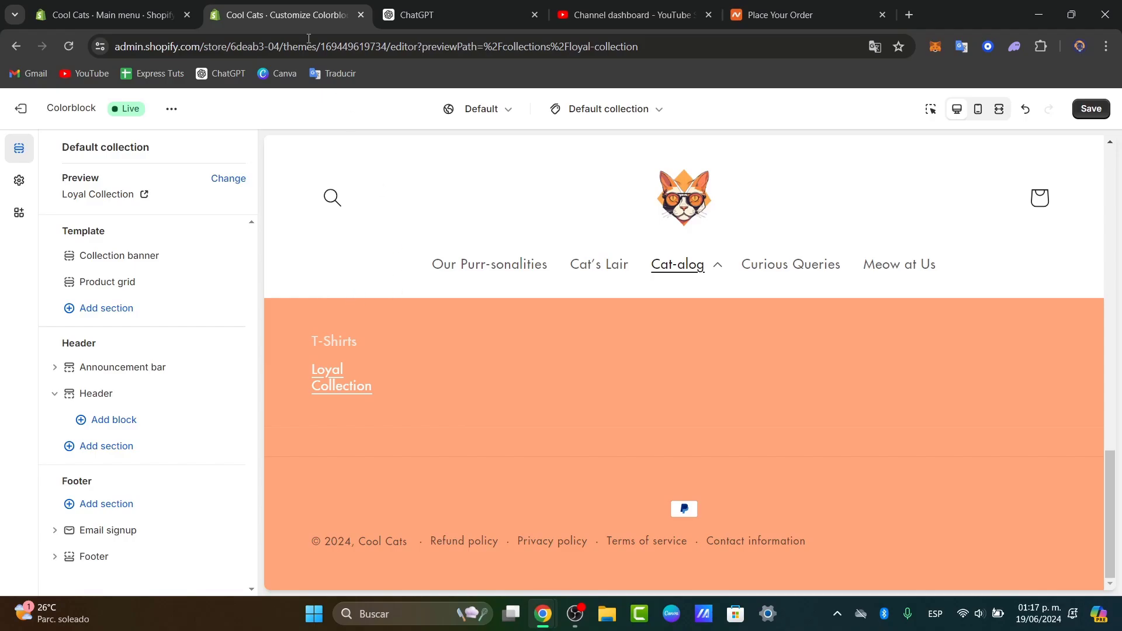
Step: Leave the theme editor without keeping the unsaved changes and open the Footer menu in the store's navigation
{"action": "left_click", "coordinate": [342, 377]}
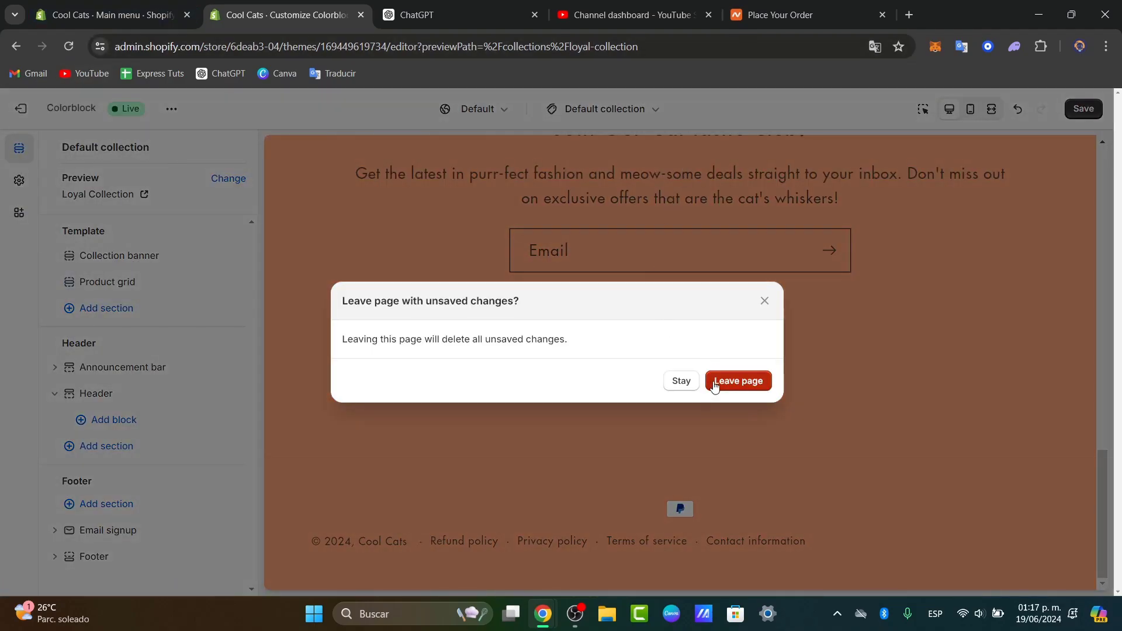
{"action": "left_click", "coordinate": [714, 385]}
{"action": "left_click", "coordinate": [63, 428]}
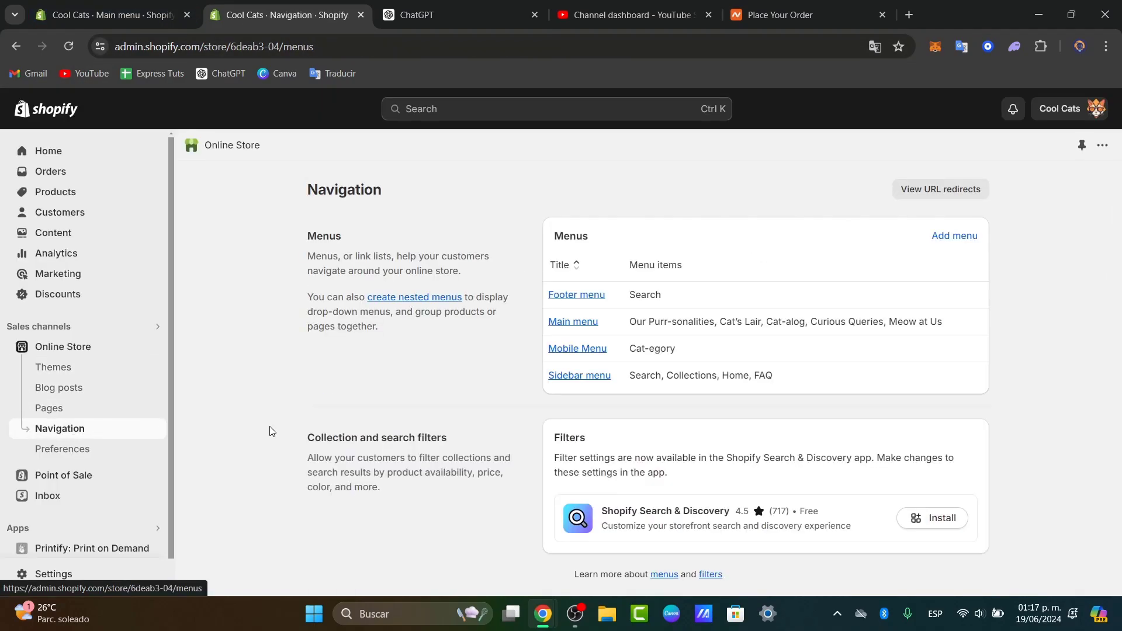
{"action": "left_click", "coordinate": [584, 295]}
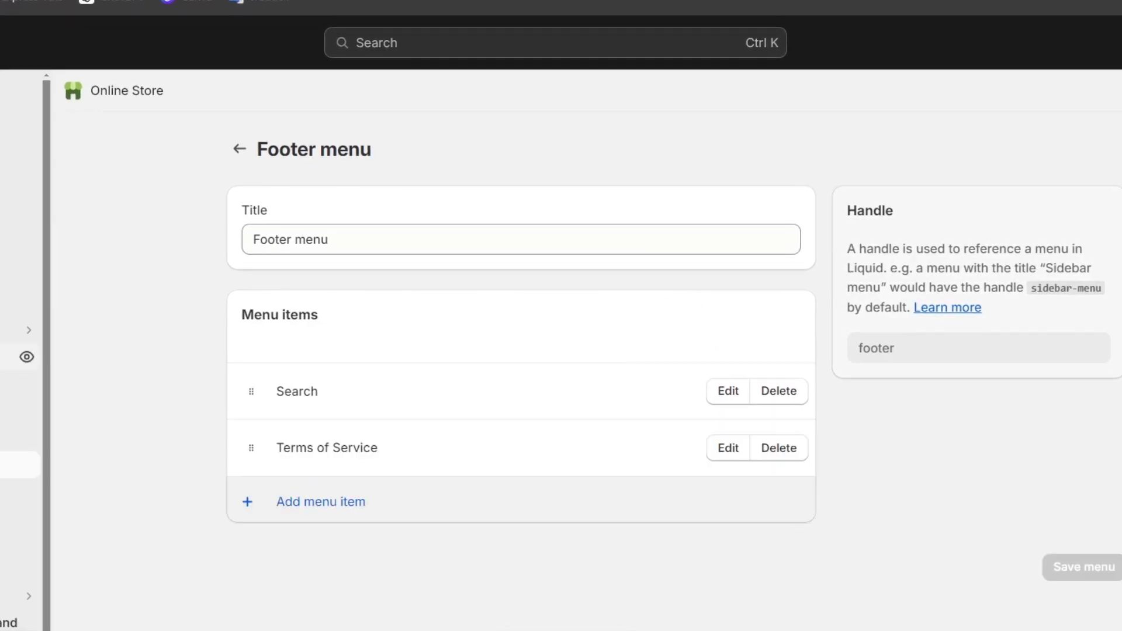
Step: View the live online store, look through its home page down to the footer links, and dismiss the signup popup
{"action": "left_click", "coordinate": [27, 356]}
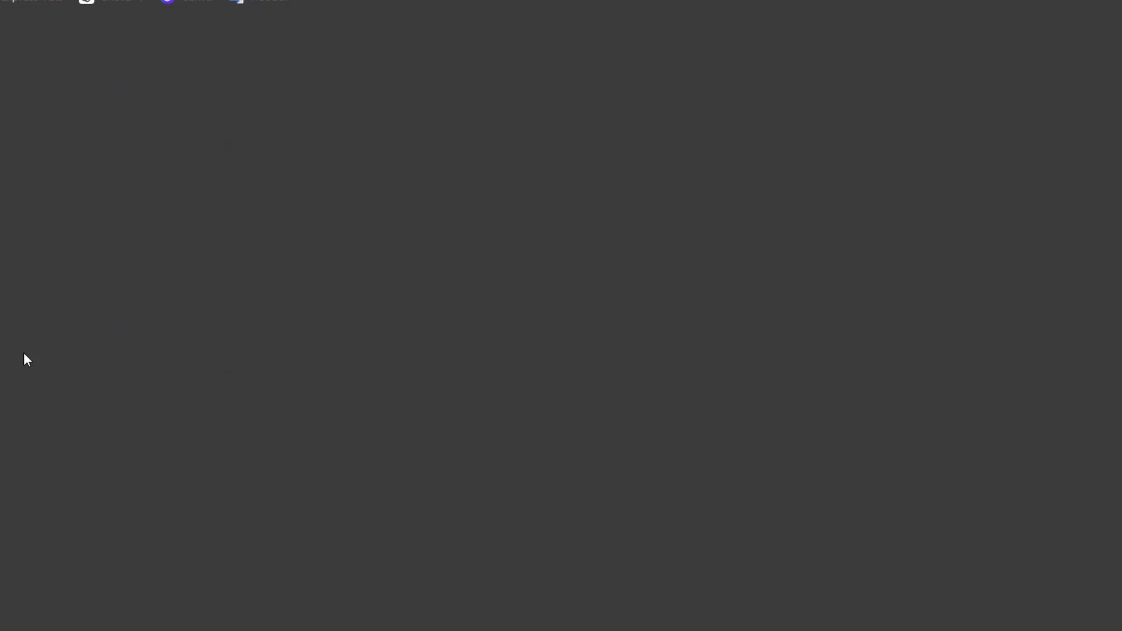
{"action": "scroll", "coordinate": [553, 457], "scroll_direction": "down", "scroll_amount": 8}
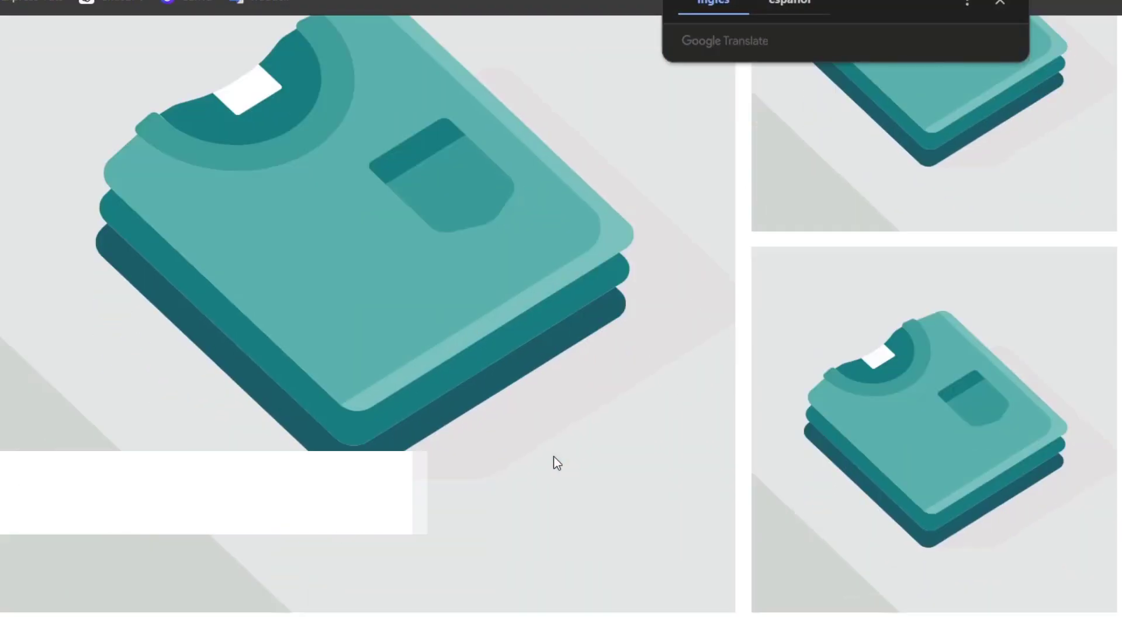
{"action": "scroll", "coordinate": [553, 457], "scroll_direction": "down", "scroll_amount": 15}
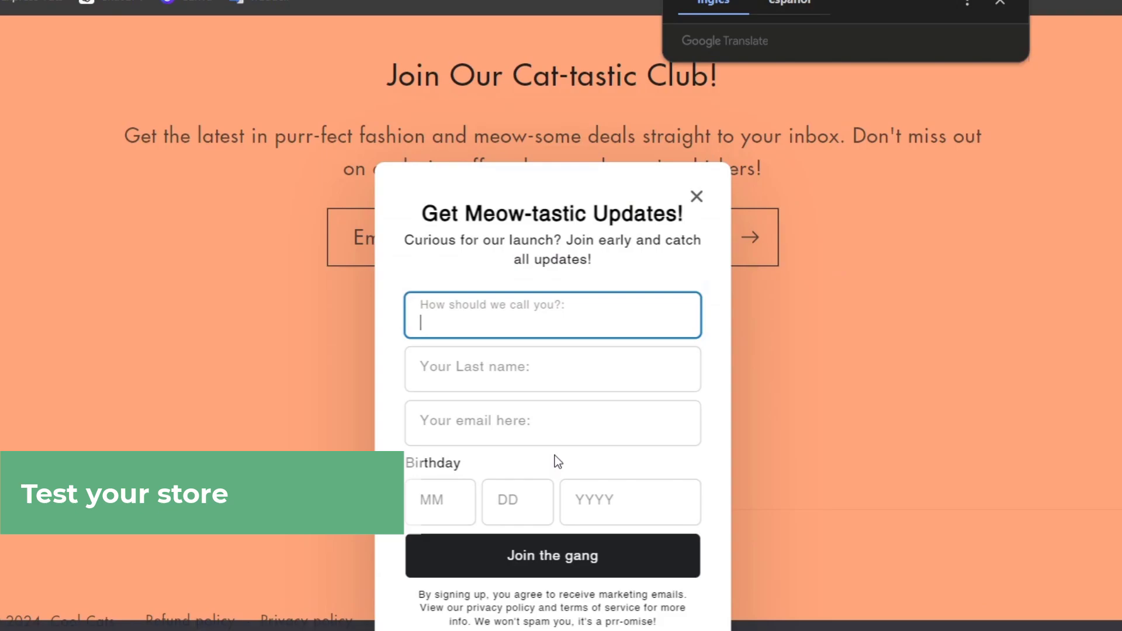
{"action": "left_click", "coordinate": [696, 196]}
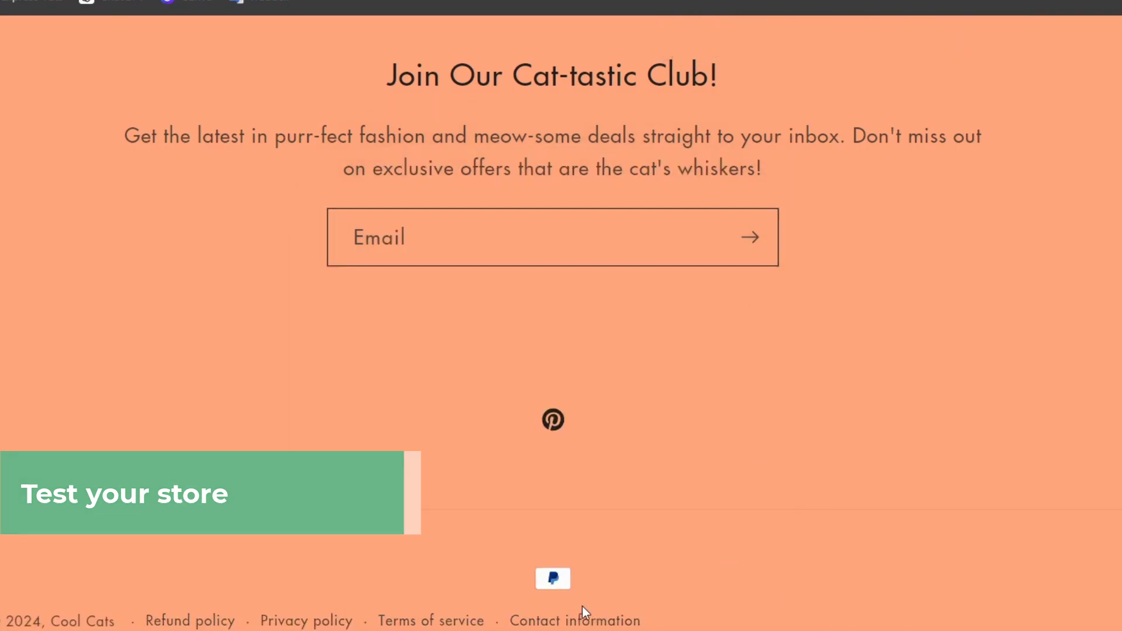
{"action": "scroll", "coordinate": [353, 535], "scroll_direction": "up", "scroll_amount": 15}
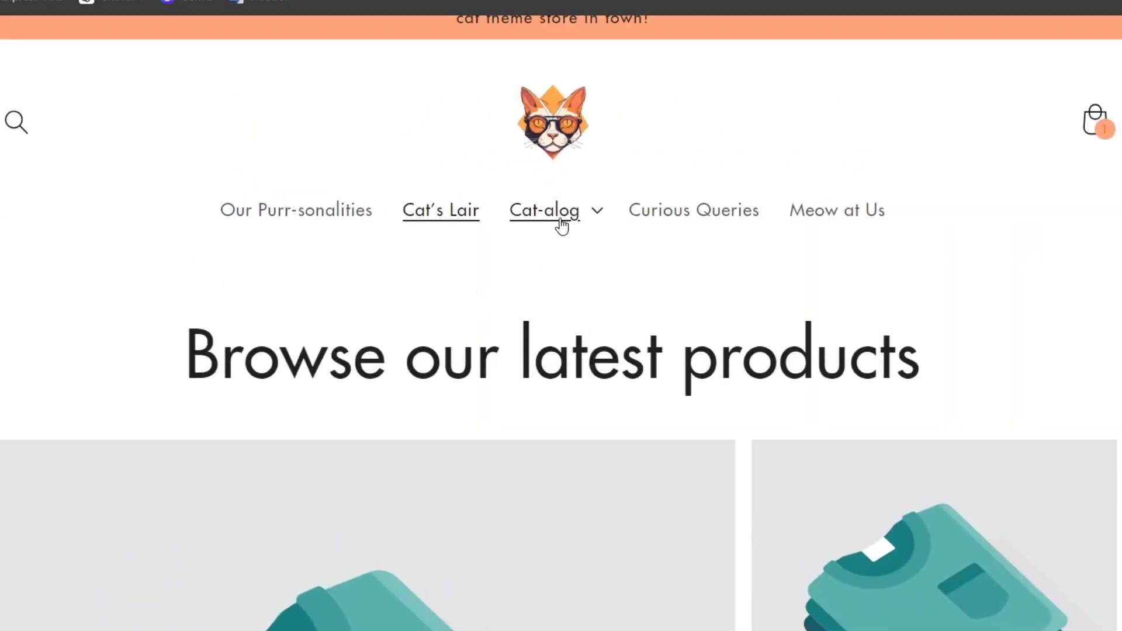
Step: Test the storefront navigation by expanding the Cat-alog submenu on the home page and on the Our Purr-sonalities page
{"action": "left_click", "coordinate": [561, 225]}
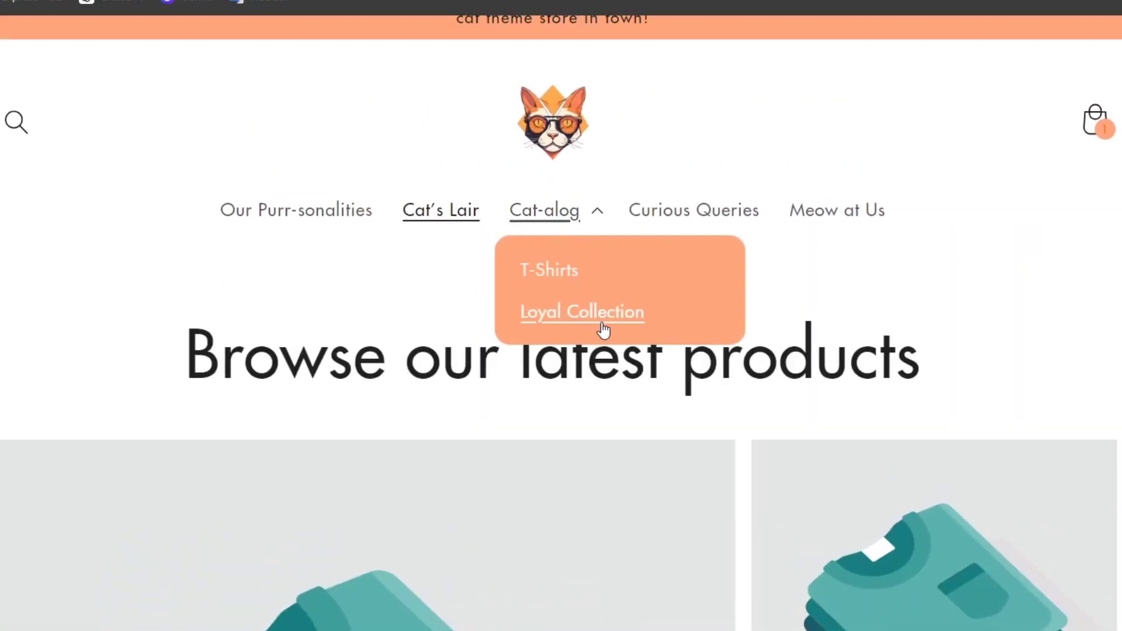
{"action": "left_click", "coordinate": [372, 218]}
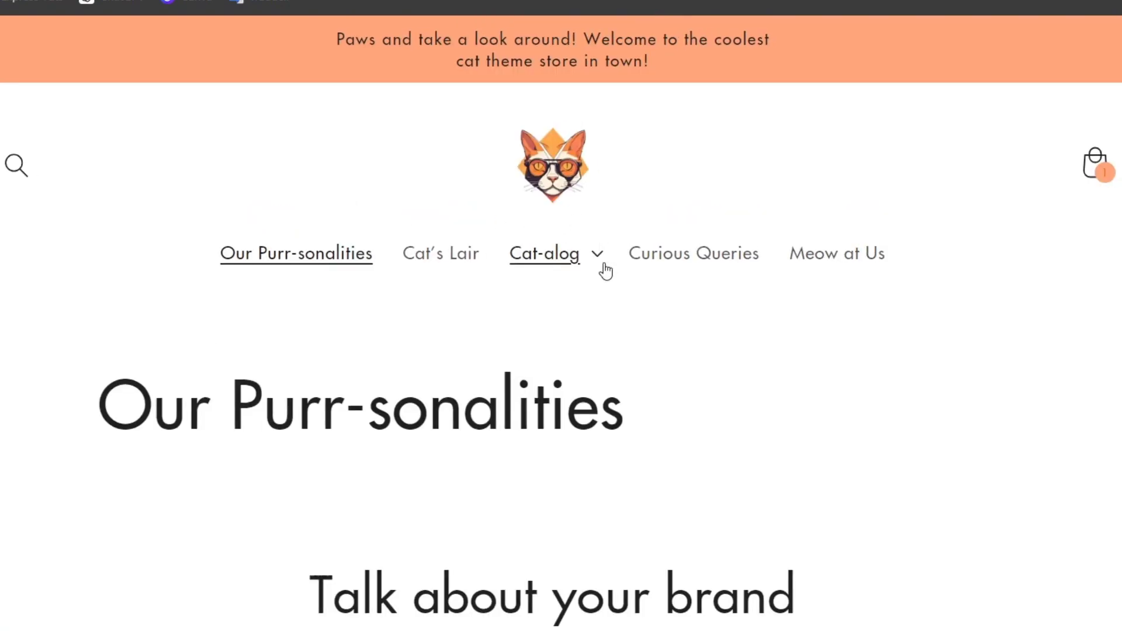
{"action": "left_click", "coordinate": [576, 252]}
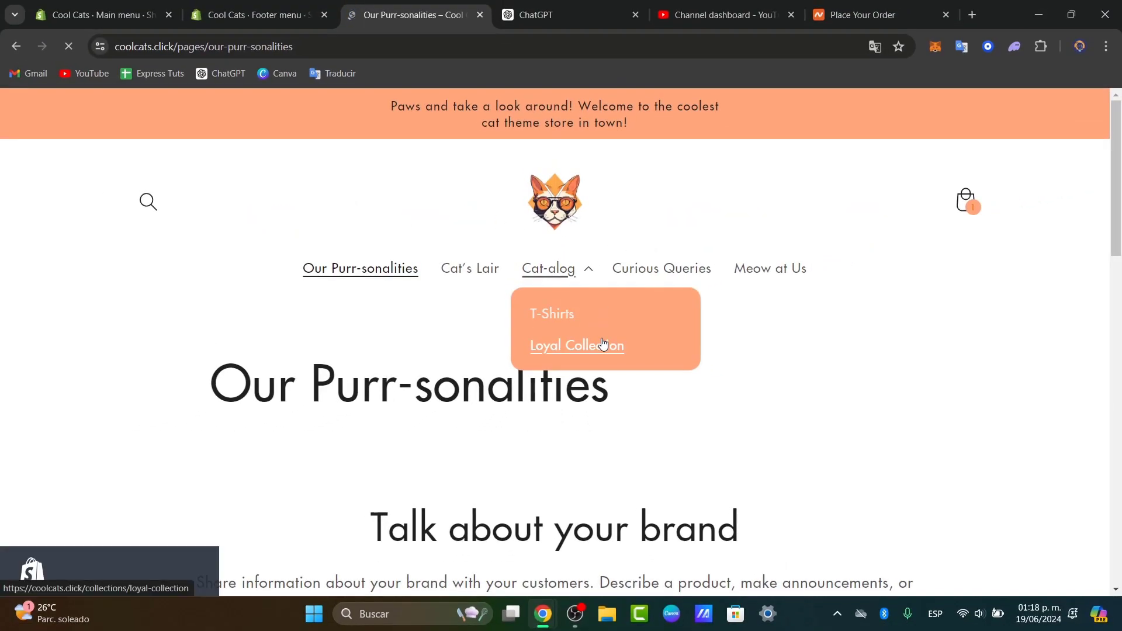